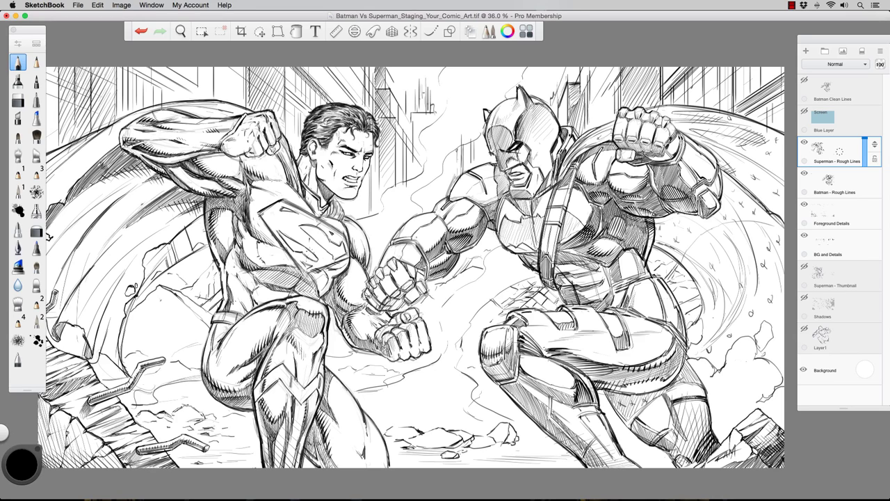
Preview the Blue Layer and the Batman Clean Lines layer over the rough drawing, and hide both again.
left_click(803, 112)
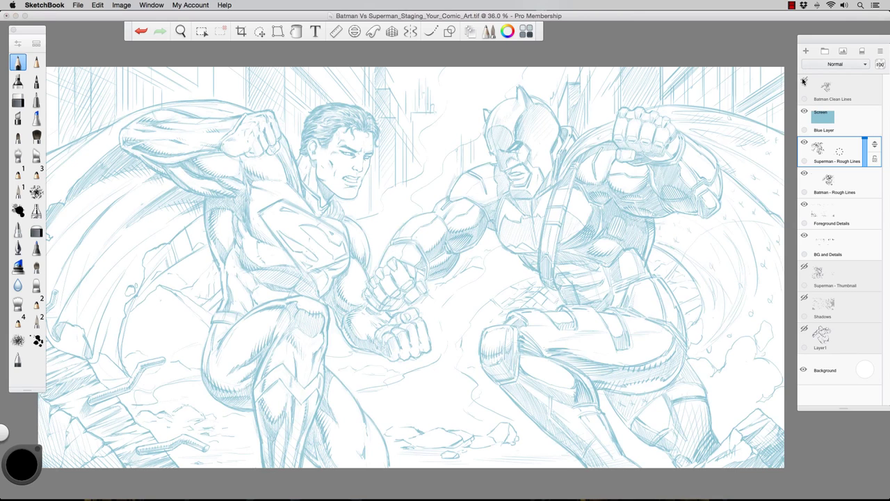
left_click(804, 80)
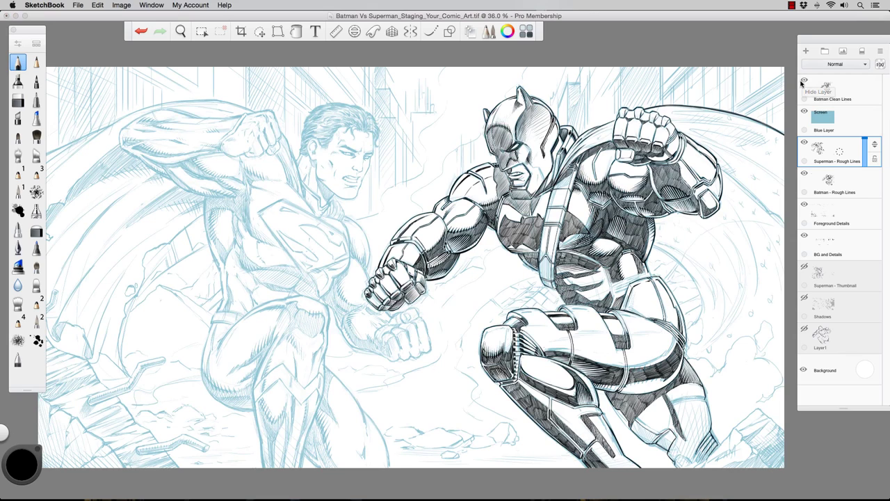
left_click(806, 81)
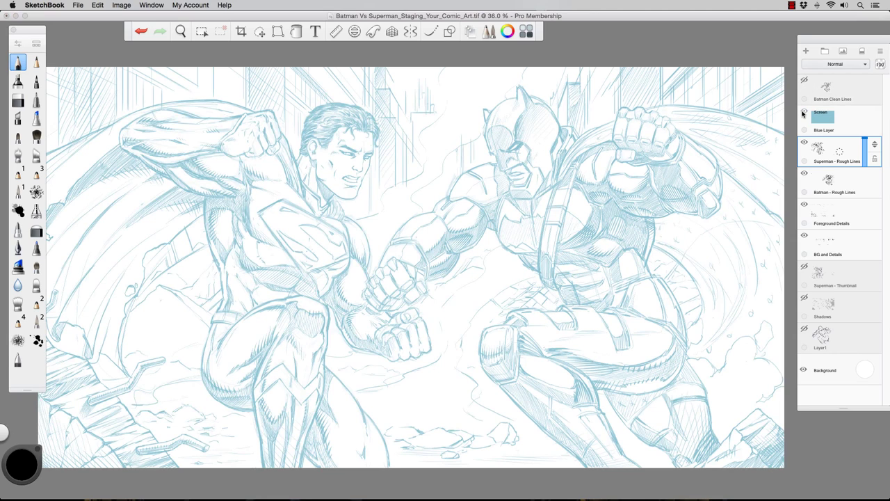
left_click(804, 113)
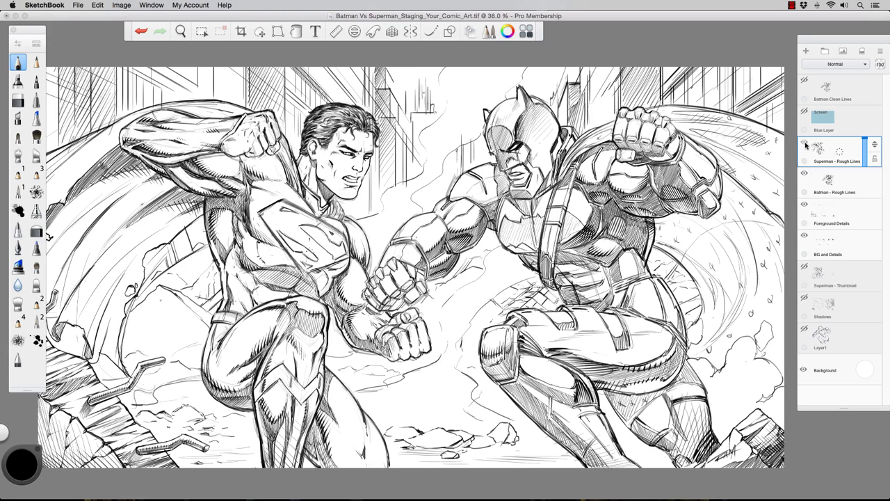
Hide the Superman - Rough Lines, Batman - Rough Lines, Foreground Details, and BG and Details layers.
left_click(804, 143)
left_click(805, 174)
left_click(804, 205)
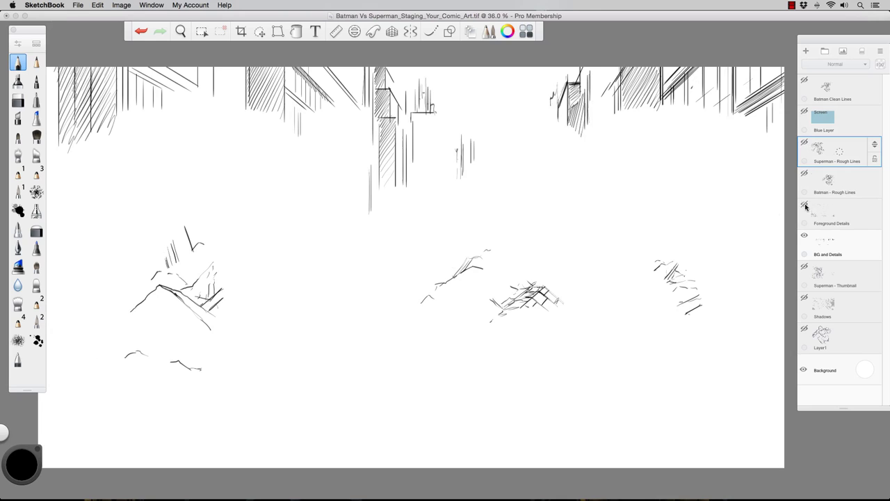
left_click(805, 235)
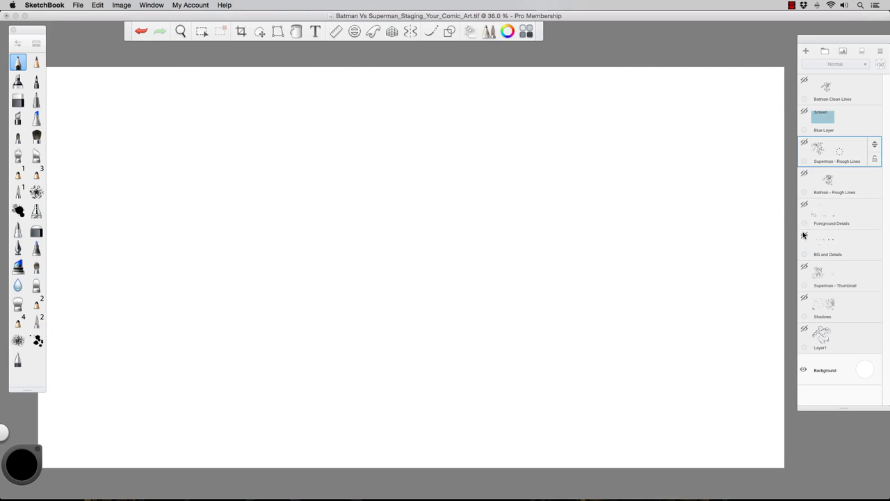
Show Layer1 and the Superman - Thumbnail layer, previewing the Shadows layer briefly but leaving it hidden.
left_click(804, 328)
left_click(805, 299)
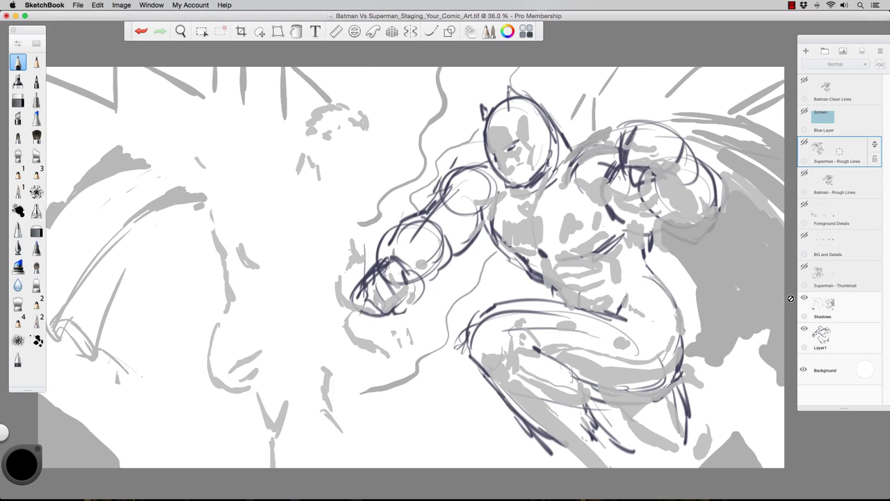
left_click(806, 298)
left_click(806, 268)
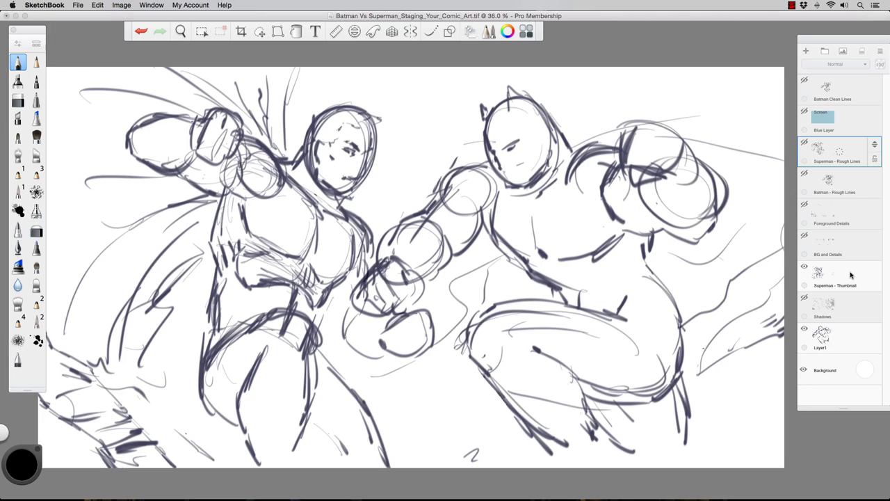
Toggle the Superman - Thumbnail and BG and Details layers to compare the thumbnails with and without the background, leaving BG and Details hidden.
left_click(804, 269)
left_click(804, 269)
left_click(803, 237)
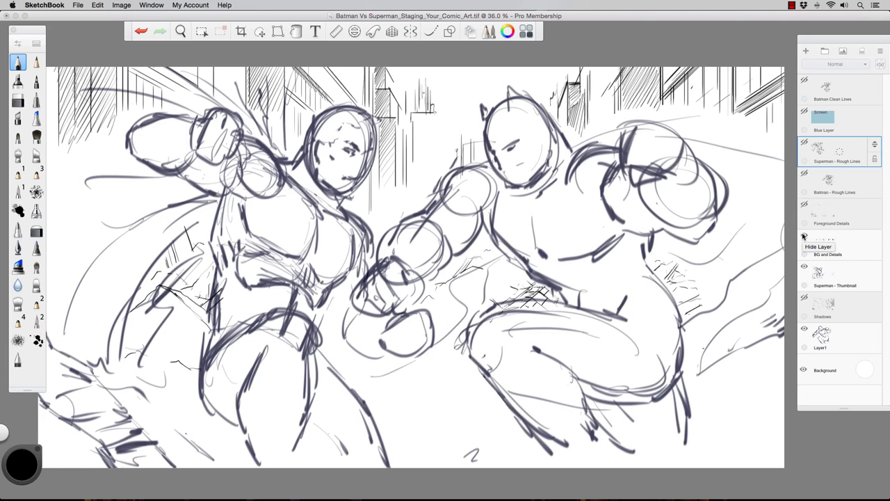
left_click(804, 237)
left_click(803, 238)
left_click(804, 237)
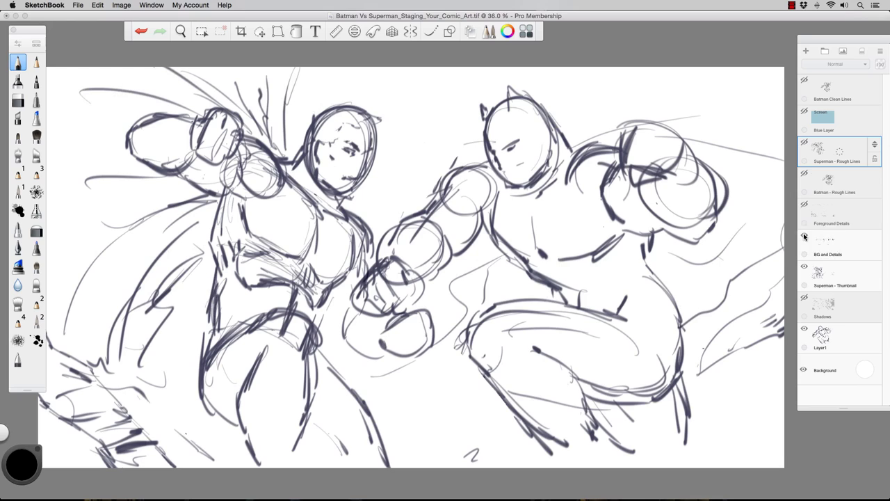
Add a new layer and place it directly above the Superman - Thumbnail layer.
left_click(807, 53)
left_click_drag(874, 147, 874, 277)
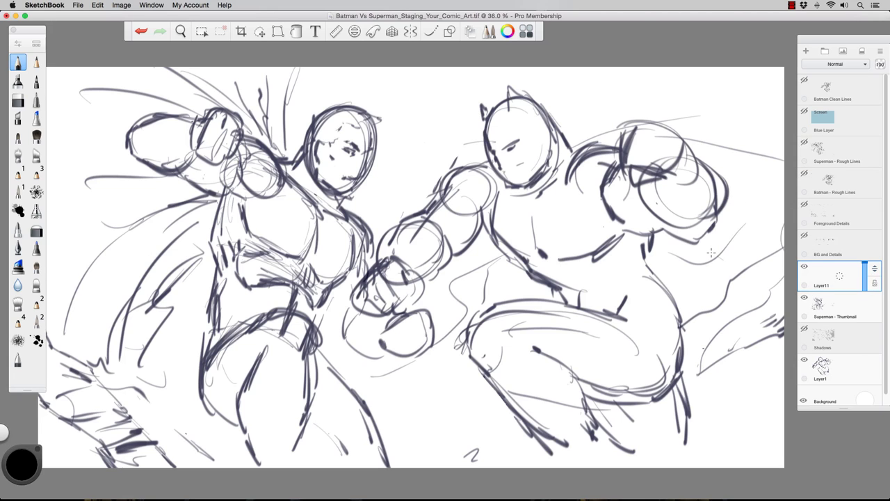
Sketch straight converging perspective lines around the upper part of the scene on the new layer.
key("space")
left_click_drag(411, 207, 393, 192)
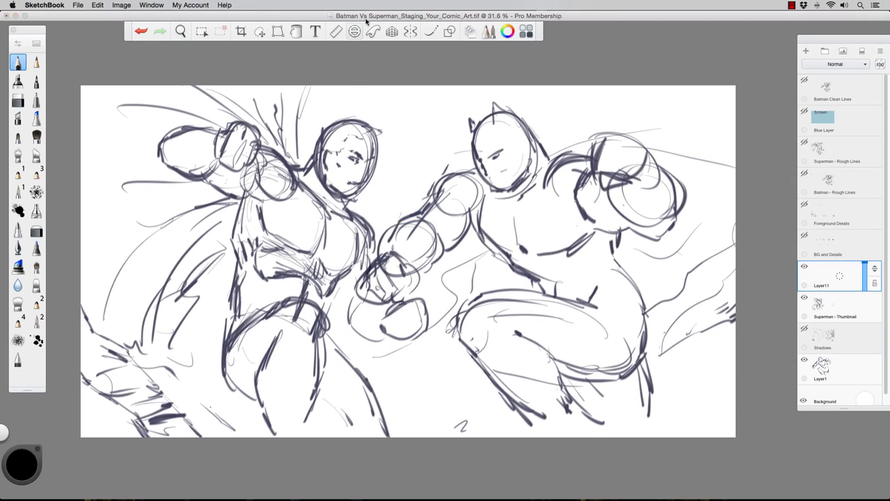
left_click_drag(326, 79, 361, 109)
left_click_drag(488, 84, 469, 110)
left_click_drag(541, 83, 523, 103)
left_click_drag(633, 83, 583, 120)
left_click_drag(672, 83, 589, 132)
left_click_drag(734, 92, 669, 126)
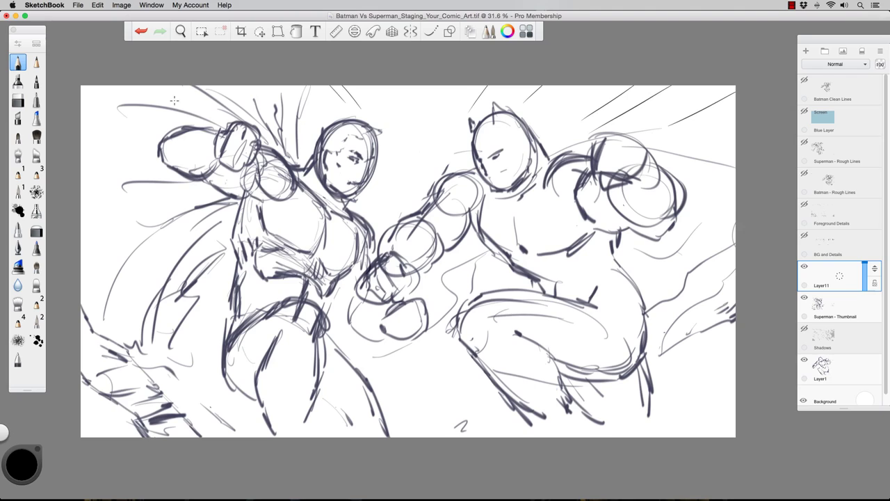
mouse_move(142, 75)
left_mouse_down()
mouse_move(186, 102)
mouse_move(161, 107)
left_mouse_up()
left_click_drag(70, 87, 125, 117)
left_click_drag(580, 86, 548, 110)
Draw a large circle around the space between the two figures, undo it, and clear the layer.
mouse_move(301, 164)
left_mouse_down()
mouse_move(491, 131)
mouse_move(302, 284)
mouse_move(335, 152)
left_mouse_up()
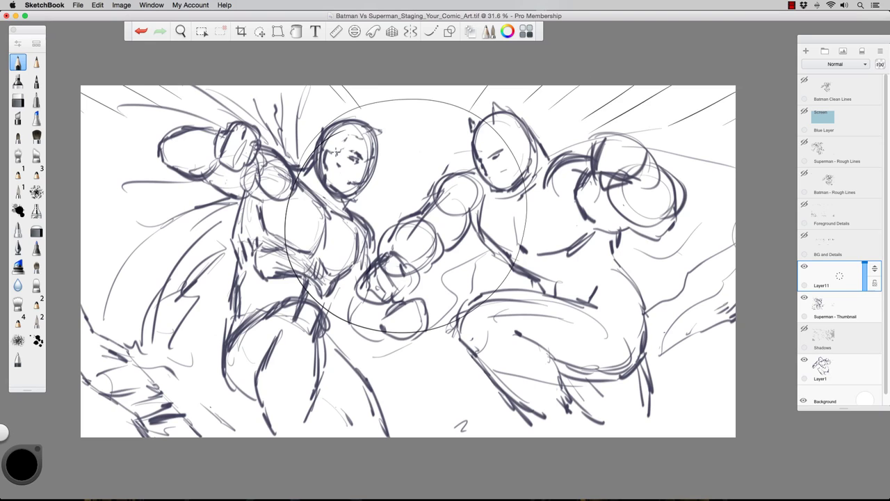
key("super+z")
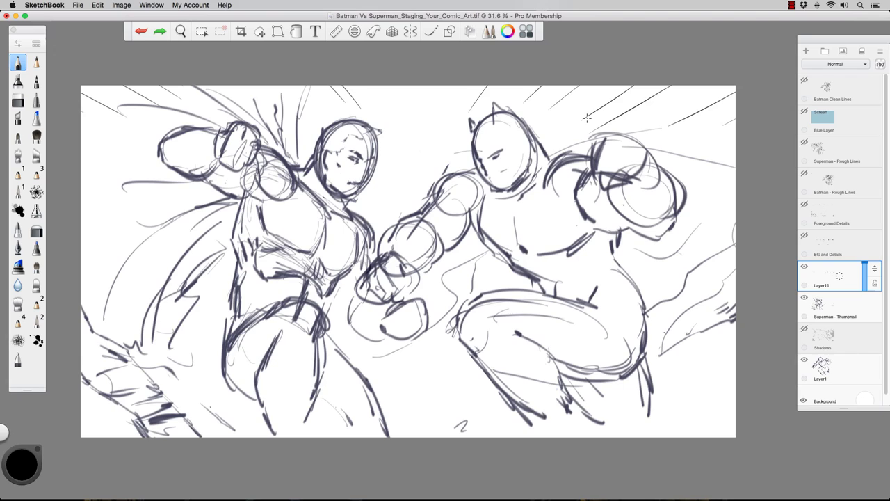
key("Delete")
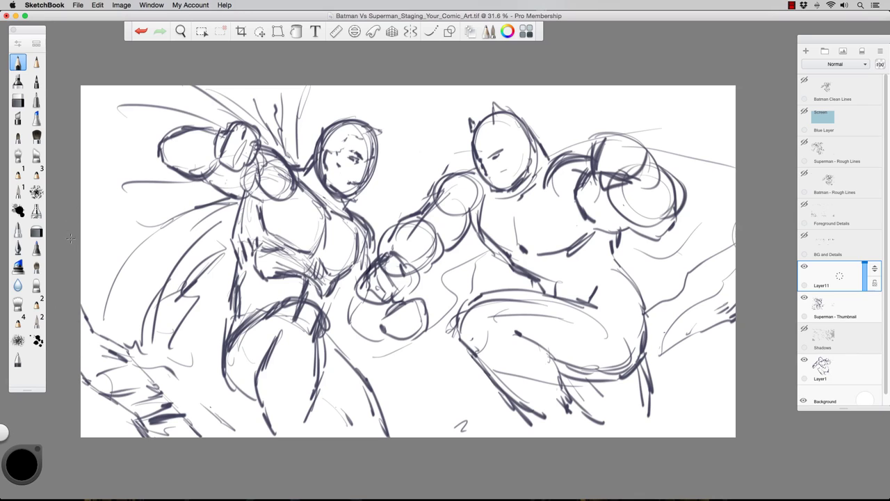
Set the drawing colour to a deep red.
left_click(22, 473)
left_click(56, 465)
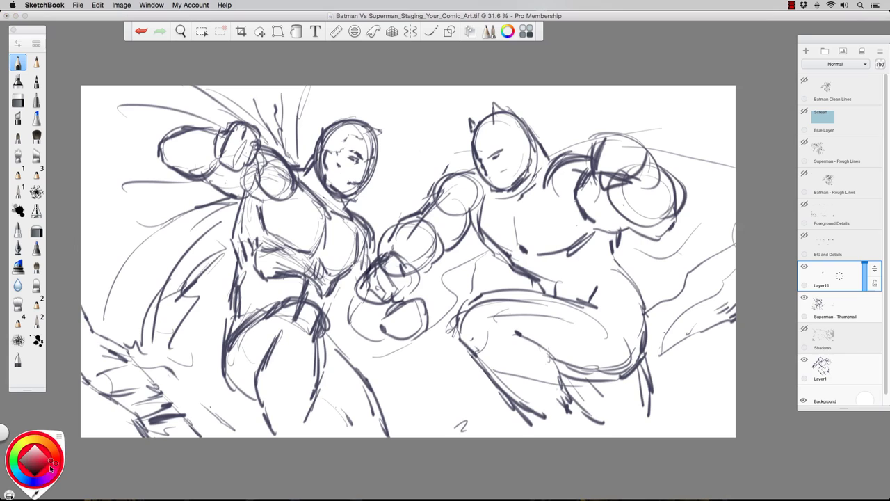
left_click(47, 460)
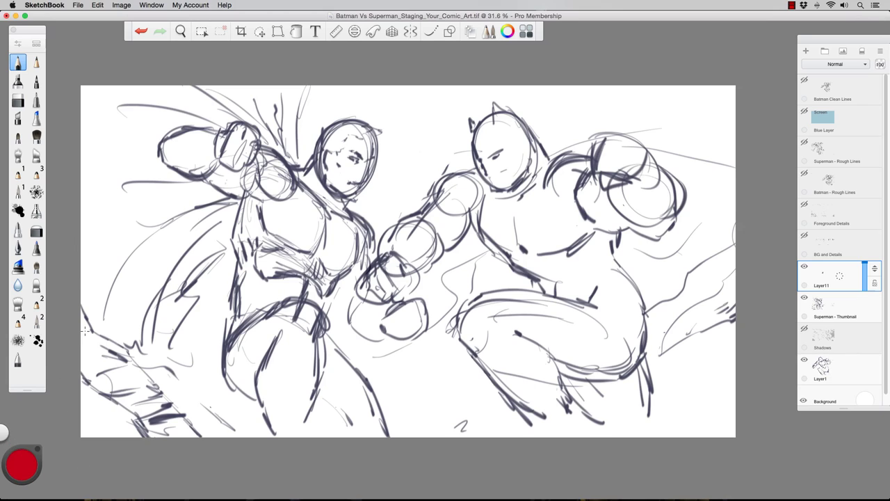
Outline the foreground debris in both lower corners of the scene in red, doubling up the main edges.
mouse_move(76, 308)
left_mouse_down()
mouse_move(92, 331)
mouse_move(129, 352)
mouse_move(201, 438)
left_mouse_up()
mouse_move(72, 379)
left_mouse_down()
mouse_move(114, 397)
mouse_move(150, 445)
mouse_move(114, 404)
mouse_move(81, 388)
mouse_move(120, 410)
mouse_move(140, 439)
left_mouse_up()
mouse_move(122, 347)
left_mouse_down()
mouse_move(151, 375)
mouse_move(80, 313)
left_mouse_up()
mouse_move(649, 441)
left_mouse_down()
mouse_move(685, 415)
mouse_move(693, 388)
mouse_move(738, 353)
left_mouse_up()
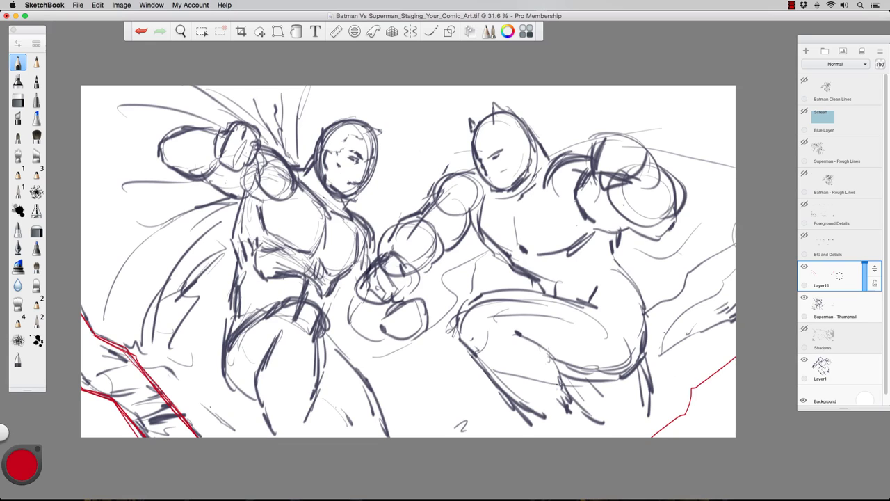
mouse_move(77, 314)
left_mouse_down()
mouse_move(93, 338)
mouse_move(128, 356)
left_mouse_up()
left_click_drag(128, 355, 180, 412)
left_click_drag(640, 419, 688, 392)
left_click_drag(688, 393, 722, 367)
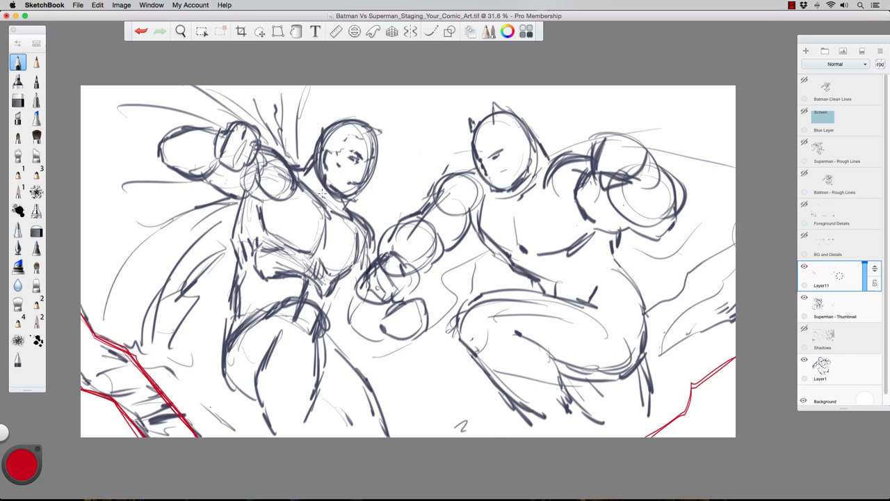
Trace the Superman figure's silhouette in red, covering the head, raised arm, torso, legs and lowered fist.
mouse_move(317, 150)
left_mouse_down()
mouse_move(367, 182)
mouse_move(315, 123)
mouse_move(351, 189)
mouse_move(345, 208)
mouse_move(377, 255)
left_mouse_up()
left_click_drag(286, 167, 284, 174)
mouse_move(160, 144)
left_mouse_down()
mouse_move(238, 127)
mouse_move(223, 139)
mouse_move(223, 165)
left_mouse_up()
mouse_move(149, 169)
left_mouse_down()
mouse_move(182, 174)
mouse_move(251, 209)
mouse_move(231, 278)
mouse_move(234, 372)
mouse_move(306, 303)
mouse_move(327, 348)
mouse_move(260, 400)
mouse_move(273, 436)
left_mouse_up()
mouse_move(310, 430)
left_mouse_down()
mouse_move(327, 334)
mouse_move(378, 430)
left_mouse_up()
mouse_move(355, 277)
left_mouse_down()
mouse_move(345, 300)
mouse_move(381, 338)
left_mouse_up()
left_click_drag(408, 300, 424, 312)
mouse_move(378, 263)
left_mouse_down()
mouse_move(389, 268)
mouse_move(370, 310)
left_mouse_up()
left_click_drag(406, 265, 423, 301)
Trace the Batman figure's silhouette in red, from the extended arm around the head, torso and bent legs.
mouse_move(381, 252)
left_mouse_down()
mouse_move(419, 221)
mouse_move(444, 180)
mouse_move(466, 174)
mouse_move(473, 150)
mouse_move(530, 127)
mouse_move(549, 159)
mouse_move(590, 160)
mouse_move(593, 142)
mouse_move(647, 149)
mouse_move(659, 169)
mouse_move(653, 234)
mouse_move(616, 229)
mouse_move(611, 244)
mouse_move(630, 270)
mouse_move(619, 363)
left_mouse_up()
mouse_move(494, 251)
left_mouse_down()
mouse_move(536, 281)
mouse_move(463, 315)
mouse_move(470, 359)
mouse_move(537, 422)
left_mouse_up()
mouse_move(522, 336)
left_mouse_down()
mouse_move(545, 355)
mouse_move(564, 403)
left_mouse_up()
left_click_drag(642, 361, 645, 418)
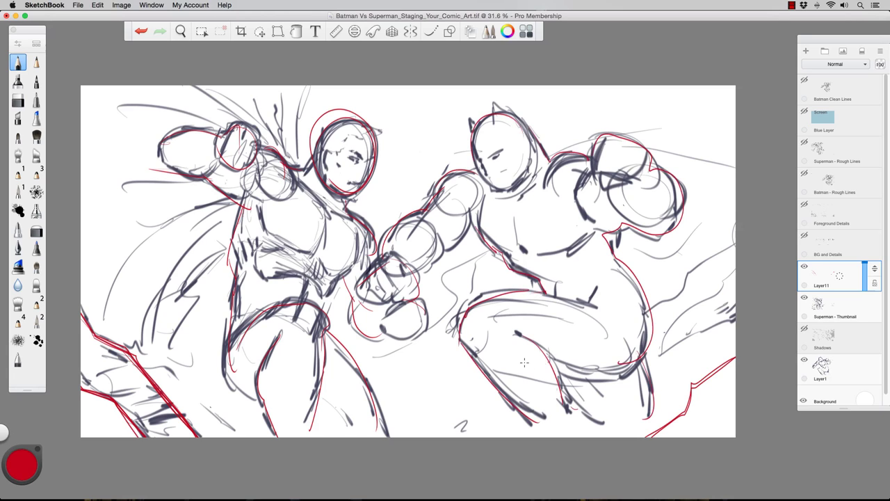
Trace Superman's cape edges in red, and undo the extra line sketched beside his head.
left_click_drag(305, 169, 196, 85)
left_click_drag(221, 256, 152, 342)
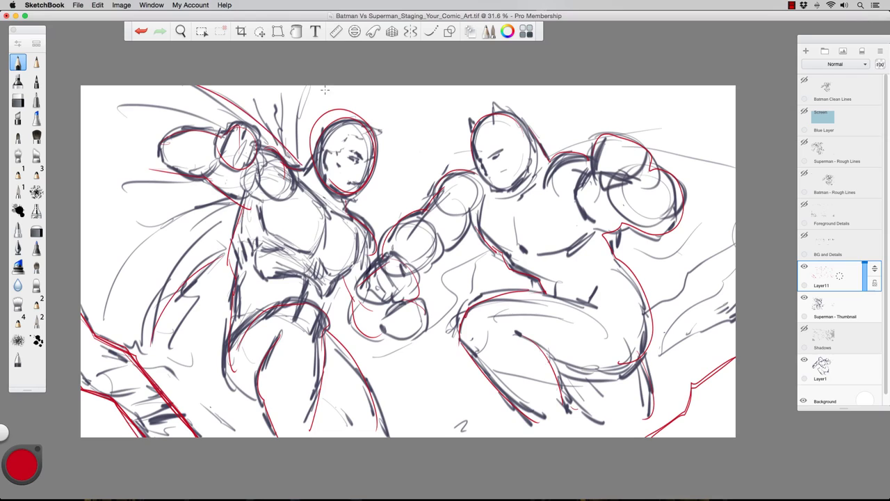
mouse_move(341, 83)
left_mouse_down()
mouse_move(380, 108)
mouse_move(392, 148)
mouse_move(419, 174)
left_mouse_up()
key("super+z")
Sketch loose red ground contours behind Superman's legs and between the two figures.
mouse_move(368, 375)
left_mouse_down()
mouse_move(452, 394)
mouse_move(484, 391)
left_mouse_up()
left_click_drag(431, 375, 463, 384)
left_click_drag(192, 370, 210, 378)
left_click_drag(158, 362, 223, 379)
left_click_drag(375, 354, 468, 366)
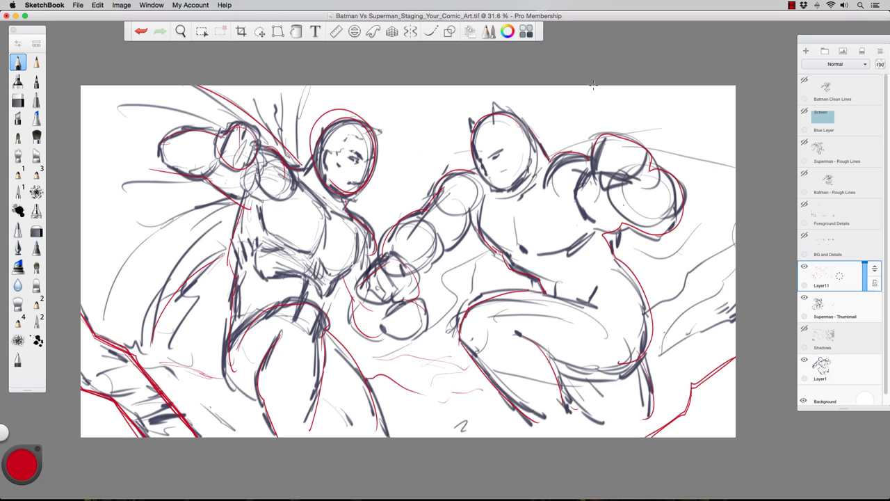
Sketch a slanted red brick wall in perspective behind Batman's head and raised arm.
left_click_drag(601, 78, 534, 130)
mouse_move(634, 86)
left_mouse_down()
mouse_move(557, 142)
mouse_move(649, 85)
mouse_move(648, 111)
mouse_move(618, 129)
left_mouse_up()
left_click_drag(682, 85, 648, 107)
left_click_drag(737, 89, 676, 137)
mouse_move(687, 128)
left_mouse_down()
mouse_move(664, 141)
mouse_move(738, 87)
mouse_move(661, 139)
left_mouse_up()
mouse_move(736, 131)
left_mouse_down()
mouse_move(678, 165)
mouse_move(699, 152)
mouse_move(718, 180)
left_mouse_up()
mouse_move(578, 96)
left_mouse_down()
mouse_move(577, 135)
mouse_move(591, 112)
mouse_move(618, 121)
mouse_move(622, 76)
mouse_move(641, 104)
mouse_move(659, 74)
mouse_move(652, 125)
mouse_move(661, 127)
mouse_move(662, 104)
mouse_move(688, 93)
mouse_move(708, 146)
mouse_move(663, 164)
mouse_move(655, 148)
mouse_move(686, 160)
mouse_move(698, 180)
mouse_move(720, 151)
mouse_move(735, 146)
mouse_move(734, 192)
left_mouse_up()
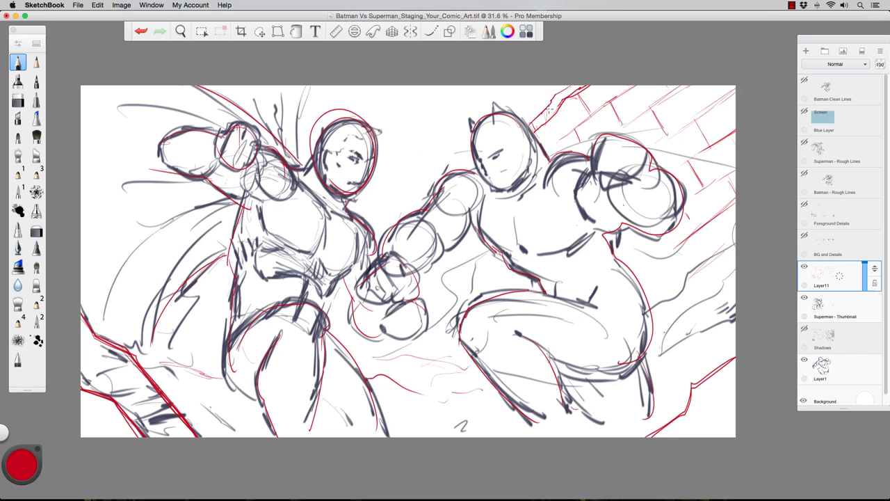
Add jagged broken edges to the brick wall beside Batman's head and a matching edge behind Superman's raised fist.
left_click_drag(542, 113, 566, 87)
left_click_drag(581, 84, 546, 125)
left_click_drag(568, 126, 547, 145)
mouse_move(253, 88)
left_mouse_down()
mouse_move(291, 153)
mouse_move(284, 131)
mouse_move(300, 154)
left_mouse_up()
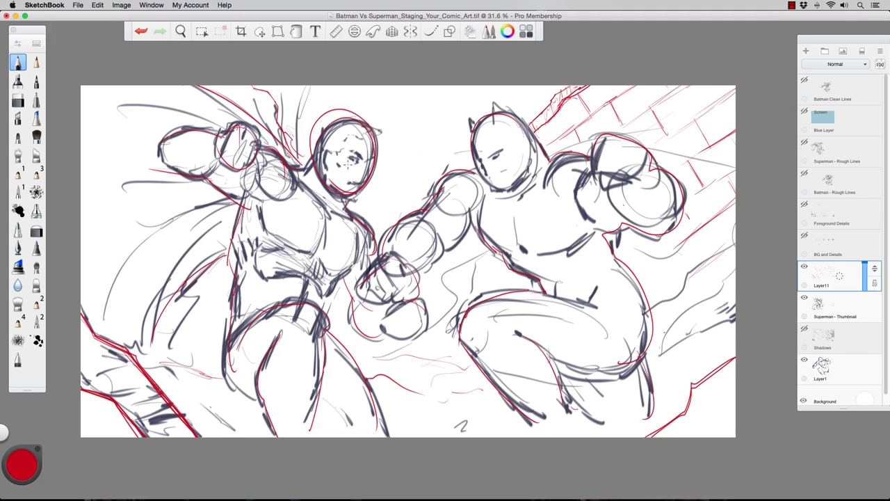
Sketch wavy smoke trails between the figures and behind Superman's cape, plus a few more strokes on the brick wall.
mouse_move(352, 202)
left_mouse_down()
mouse_move(387, 198)
mouse_move(404, 180)
mouse_move(385, 164)
mouse_move(414, 149)
mouse_move(416, 127)
mouse_move(484, 75)
left_mouse_up()
mouse_move(443, 180)
left_mouse_down()
mouse_move(430, 139)
mouse_move(521, 86)
left_mouse_up()
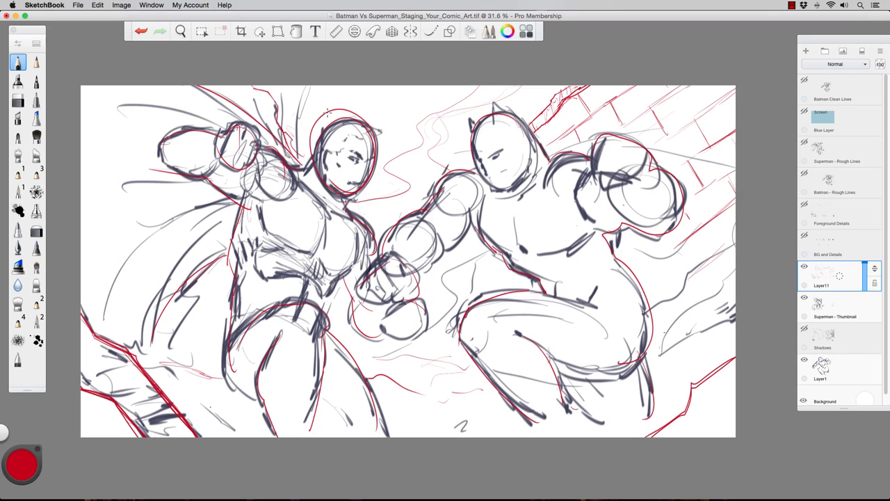
mouse_move(96, 329)
left_mouse_down()
mouse_move(108, 331)
mouse_move(114, 265)
mouse_move(104, 174)
mouse_move(83, 152)
left_mouse_up()
mouse_move(237, 418)
left_mouse_down()
mouse_move(182, 320)
mouse_move(167, 216)
left_mouse_up()
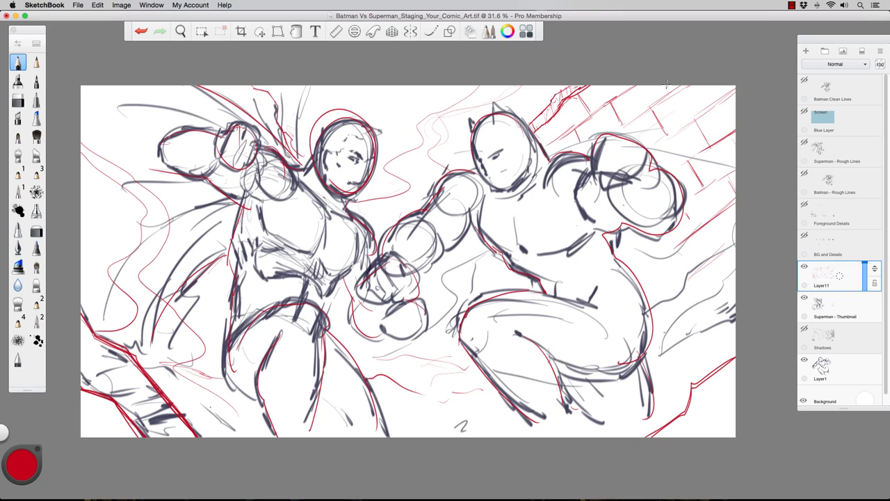
left_click_drag(680, 88, 645, 114)
left_click_drag(733, 90, 657, 145)
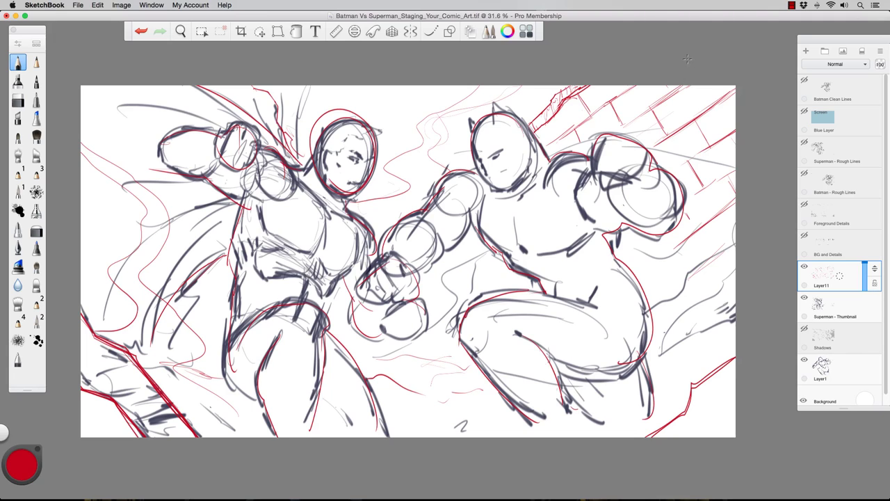
Toggle the red sketch layer to compare the scene with and without it, and clear its contents.
left_click(803, 268)
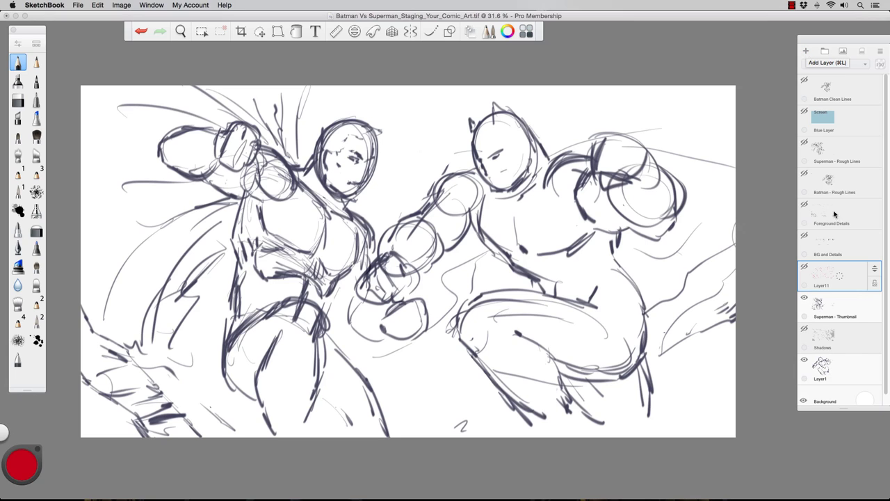
left_click(804, 268)
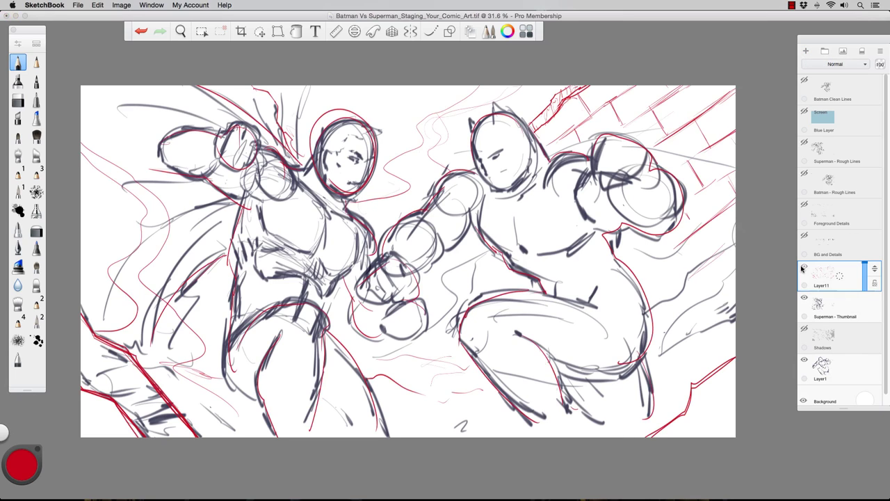
left_click(803, 269)
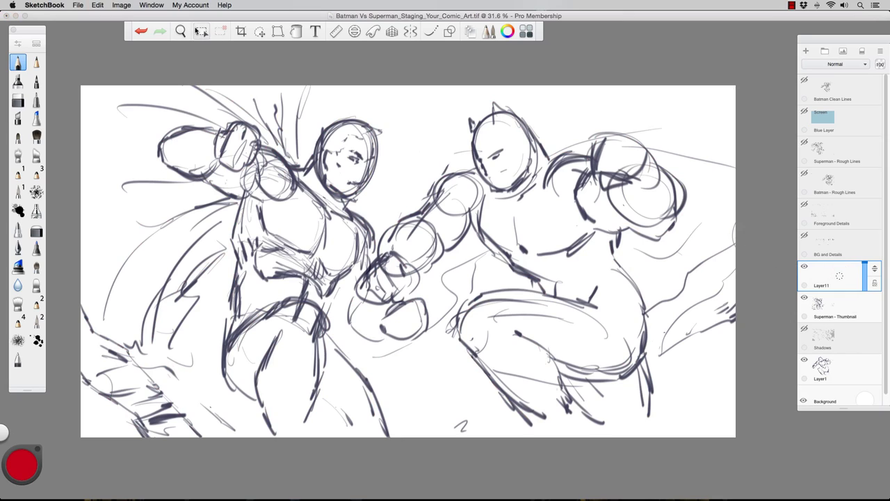
Sketch the jagged broken edge and slanting course lines of a large red brick wall across the Batman figure.
left_click(17, 62)
mouse_move(732, 119)
left_mouse_down()
mouse_move(564, 230)
mouse_move(589, 269)
mouse_move(594, 304)
mouse_move(575, 350)
mouse_move(585, 435)
left_mouse_up()
mouse_move(564, 240)
left_mouse_down()
mouse_move(550, 263)
mouse_move(564, 294)
mouse_move(549, 374)
mouse_move(555, 437)
left_mouse_up()
left_click_drag(581, 260, 558, 286)
mouse_move(569, 317)
left_mouse_down()
mouse_move(593, 311)
mouse_move(560, 360)
left_mouse_up()
mouse_move(590, 276)
left_mouse_down()
mouse_move(727, 172)
mouse_move(673, 210)
left_mouse_up()
left_click_drag(723, 230, 587, 328)
left_click_drag(729, 295, 575, 397)
left_click_drag(735, 351, 600, 437)
Add short cross joints between the wall's course lines to form bricks, and draw another slanted line along its upper edge.
left_click_drag(638, 368, 653, 409)
left_click_drag(656, 291, 669, 340)
left_click_drag(597, 346, 609, 383)
left_click_drag(605, 264, 618, 299)
left_click_drag(673, 220, 684, 249)
left_click_drag(625, 190, 647, 232)
left_click_drag(687, 155, 708, 192)
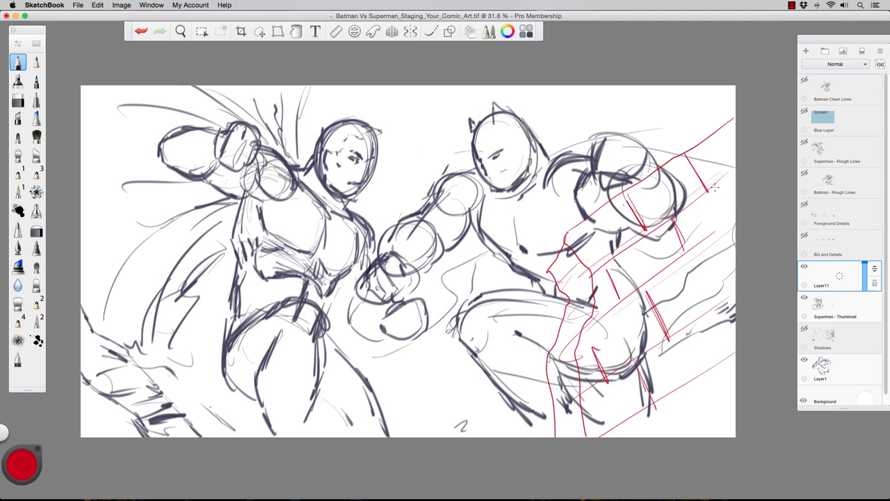
left_click_drag(714, 227, 733, 268)
left_click_drag(705, 323, 720, 359)
left_click_drag(692, 392, 708, 424)
left_click_drag(591, 214, 731, 104)
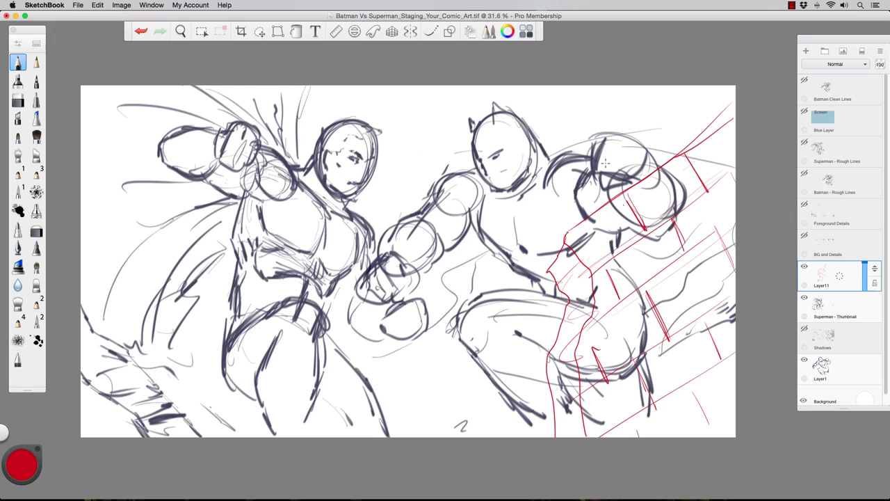
Transform the red brick wall sketch, shifting and distorting it to stand behind Batman's raised arm and leg.
left_click(277, 31)
left_click_drag(547, 282, 514, 242)
left_click_drag(619, 79, 643, 92)
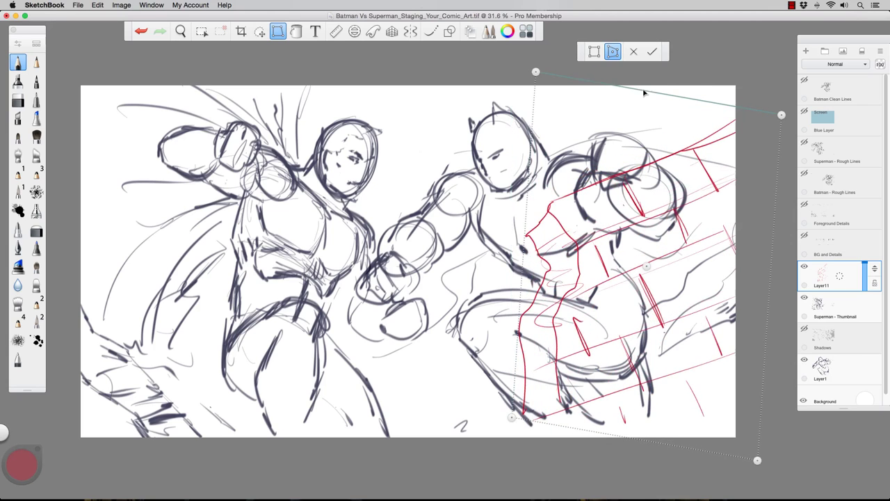
left_click_drag(628, 249, 622, 176)
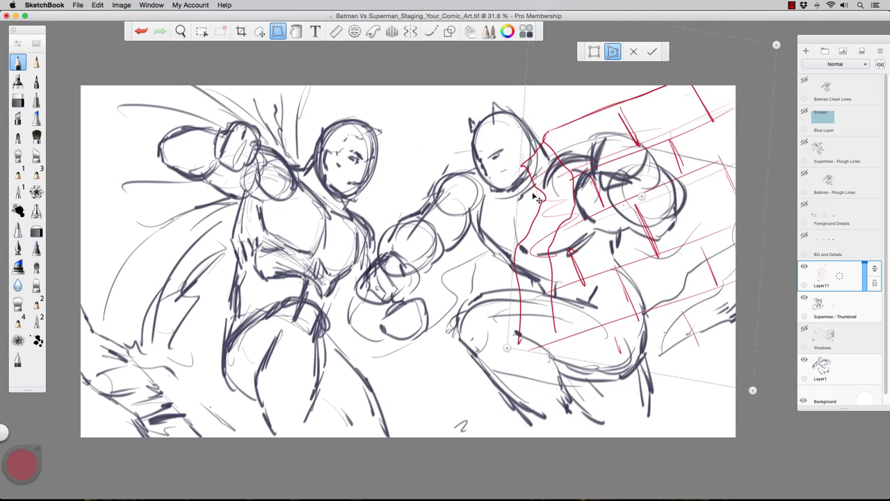
left_click_drag(500, 201, 552, 209)
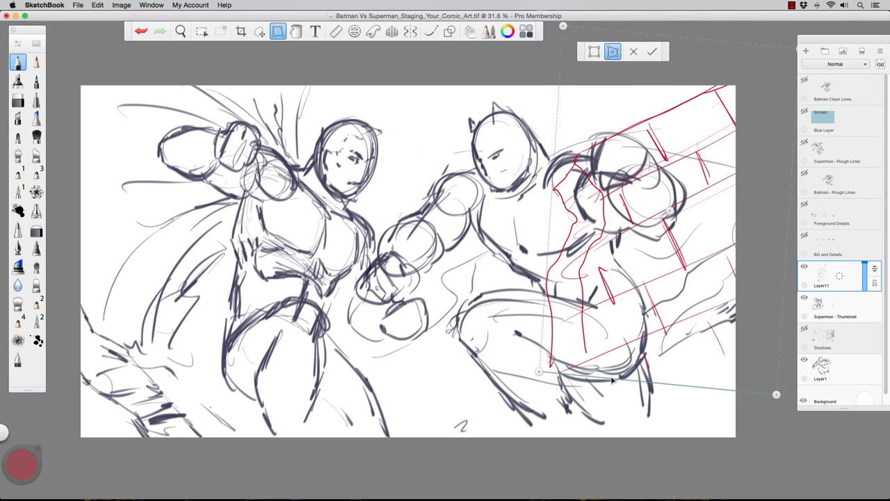
left_click_drag(613, 380, 608, 374)
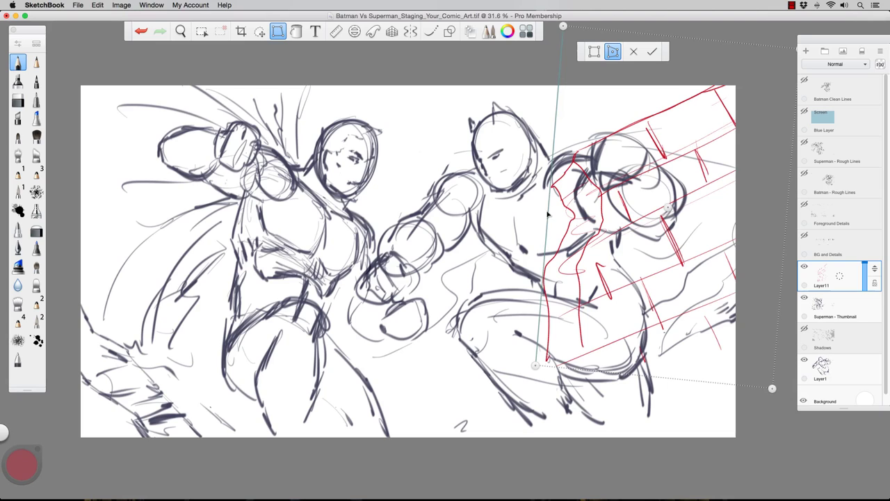
key("Return")
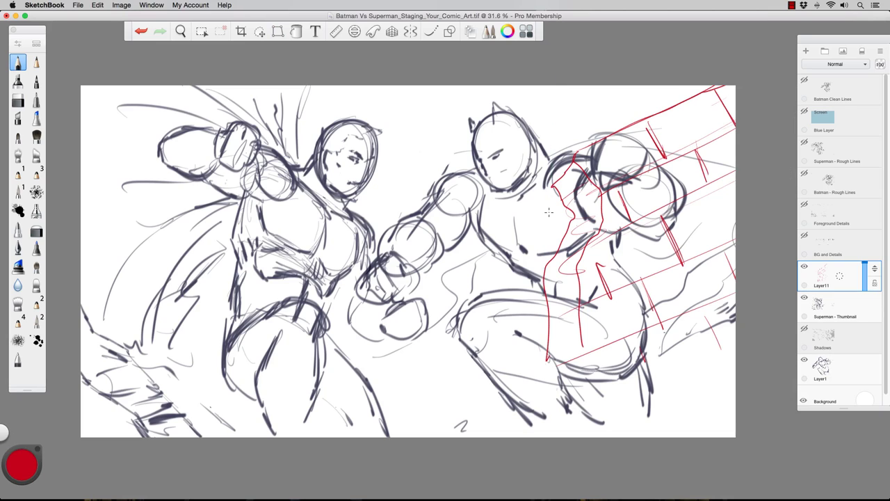
Hide Layer11 and Layer1, and lower the opacity of the Superman - Thumbnail layer to 26.
left_click(804, 267)
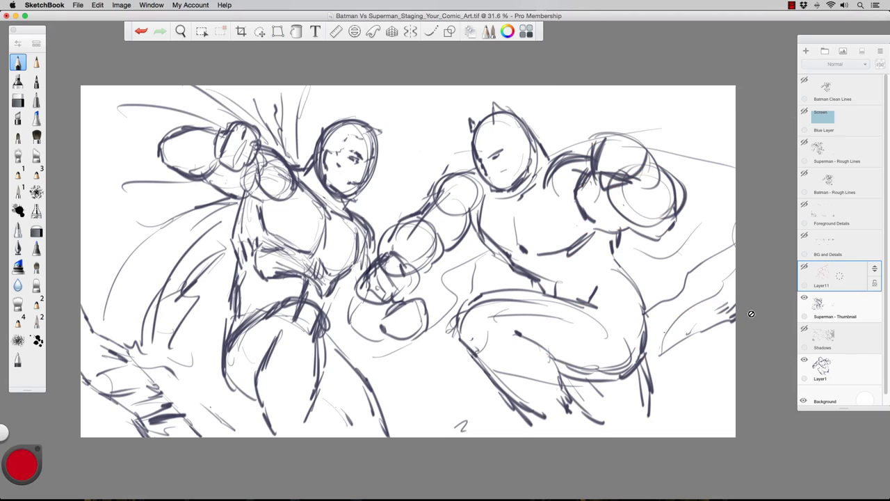
left_click(805, 299)
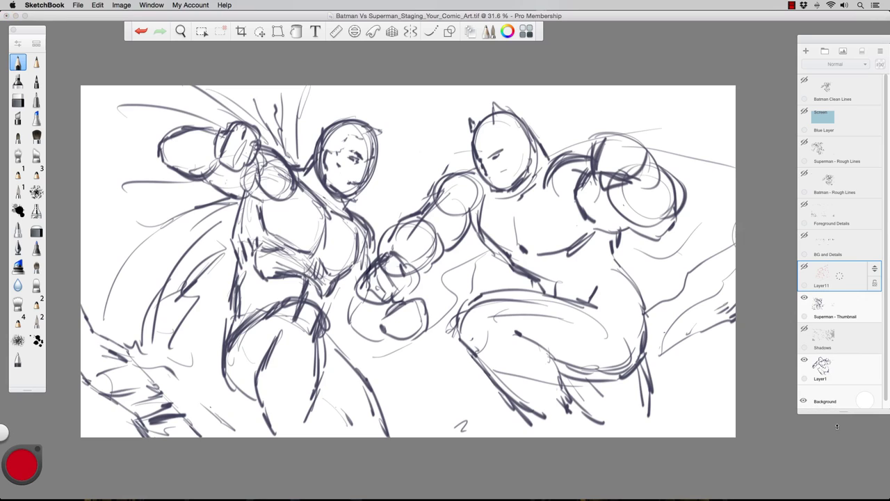
left_click(804, 360)
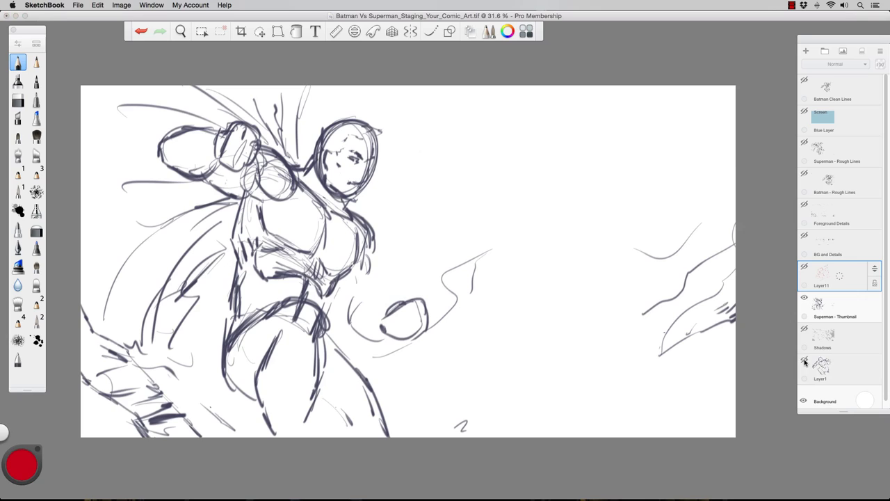
left_click(805, 299)
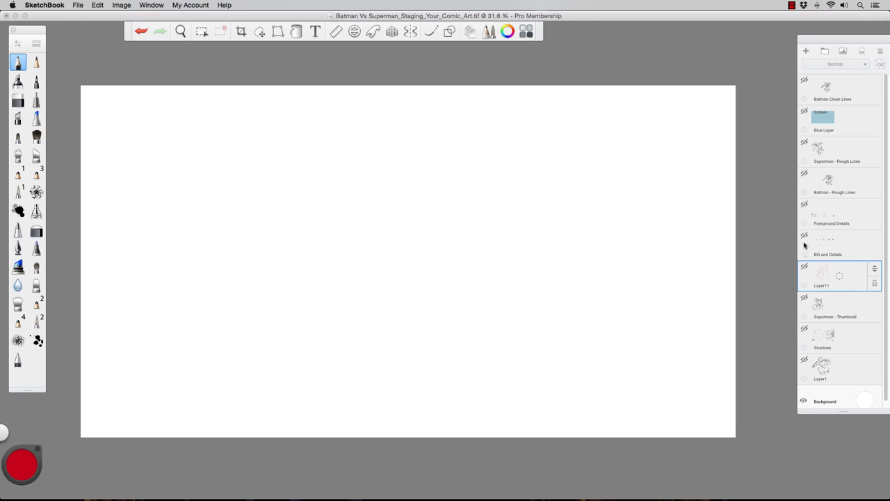
left_click(804, 299)
left_click(862, 310)
left_click_drag(866, 311, 867, 317)
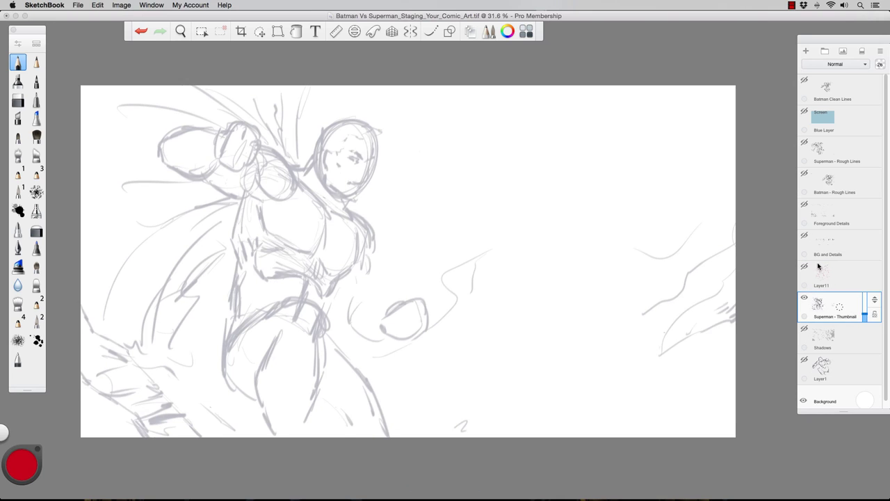
Preview the Superman and Batman rough lines without the thumbnail, and return to showing only the Superman thumbnail.
left_click(804, 143)
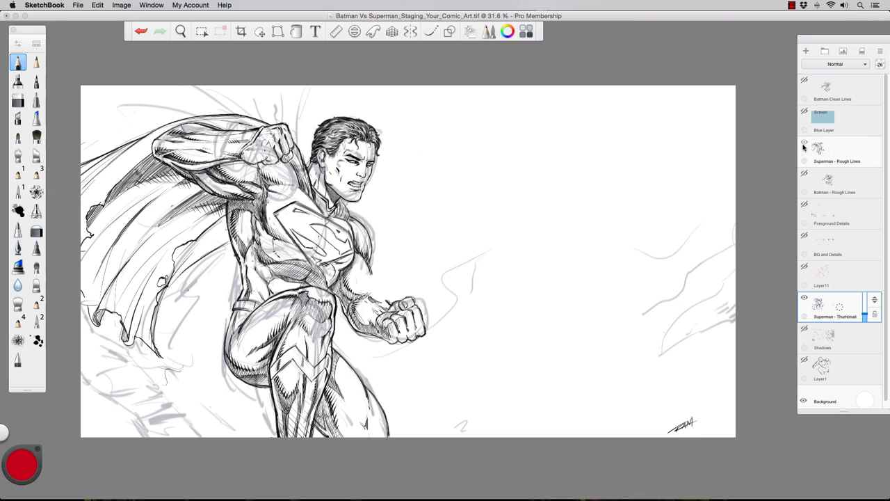
left_click(805, 299)
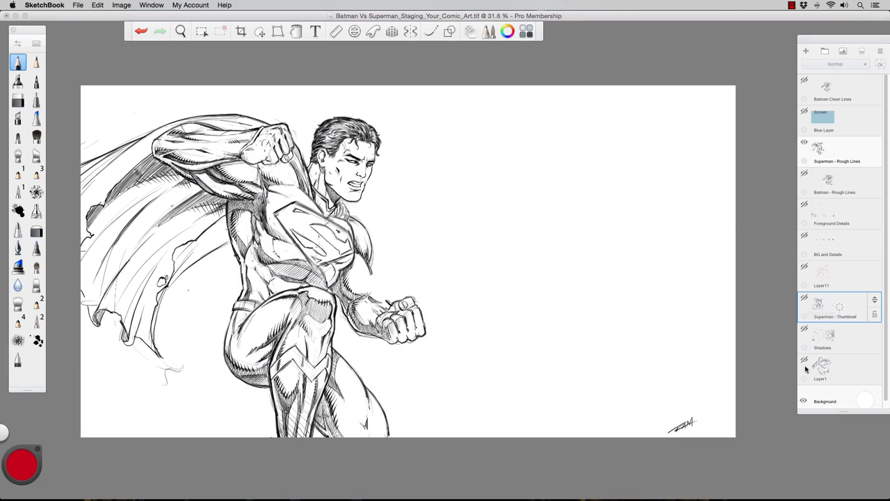
left_click(804, 174)
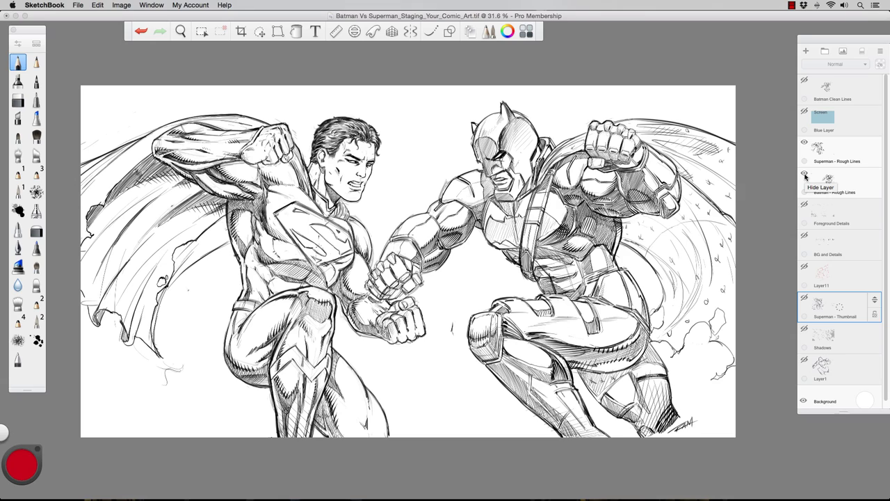
left_click(805, 174)
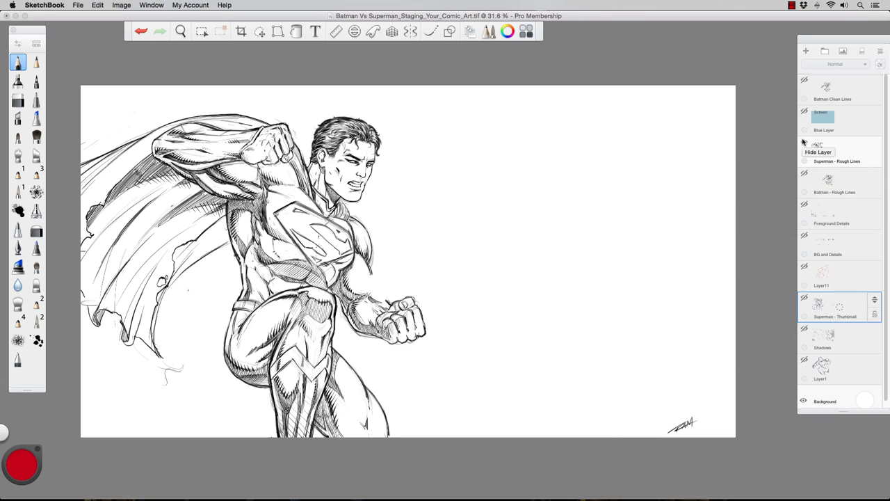
left_click(804, 144)
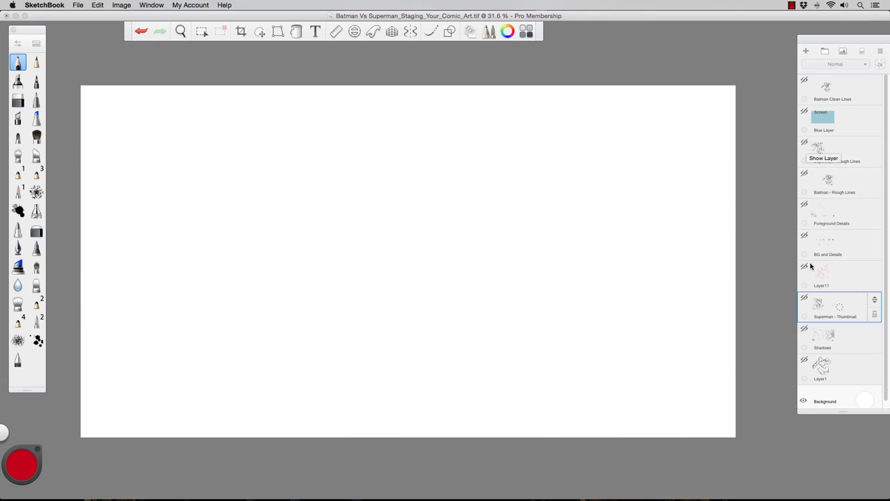
left_click(804, 299)
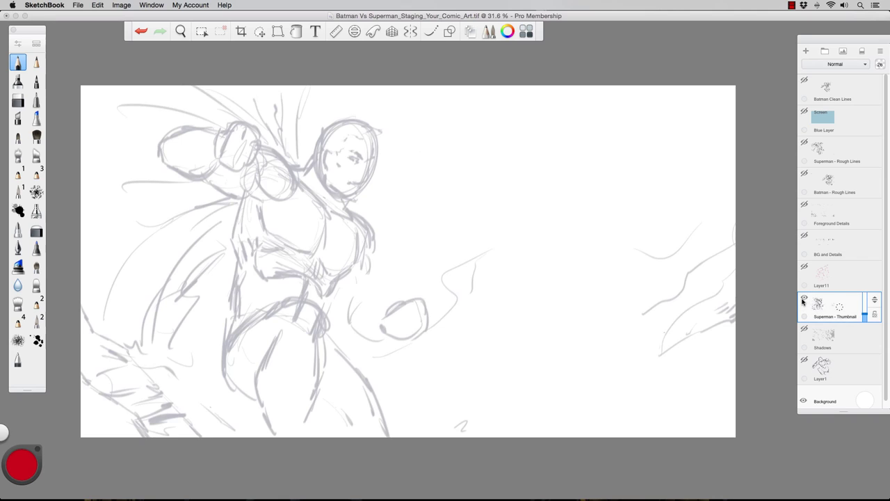
Set the Superman - Thumbnail layer's opacity to 37 and add a new layer directly above it.
left_click(864, 311)
left_click(864, 311)
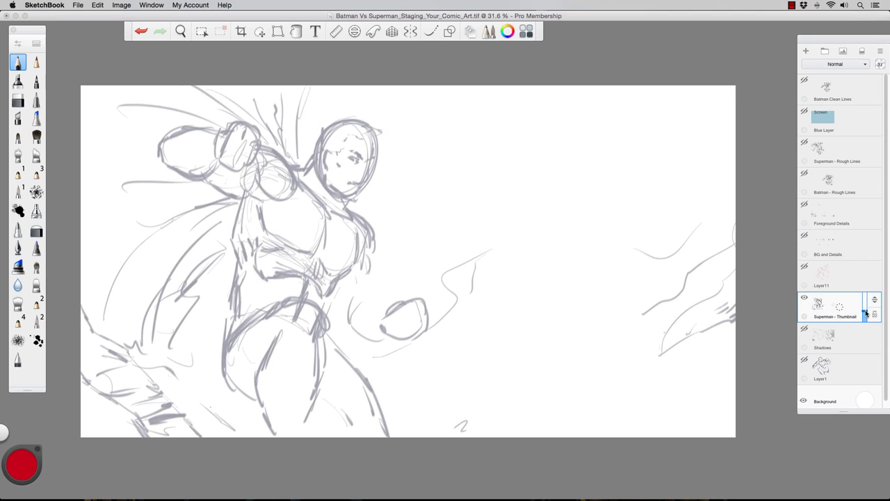
scroll(830, 75, "down", 1)
left_click(805, 50)
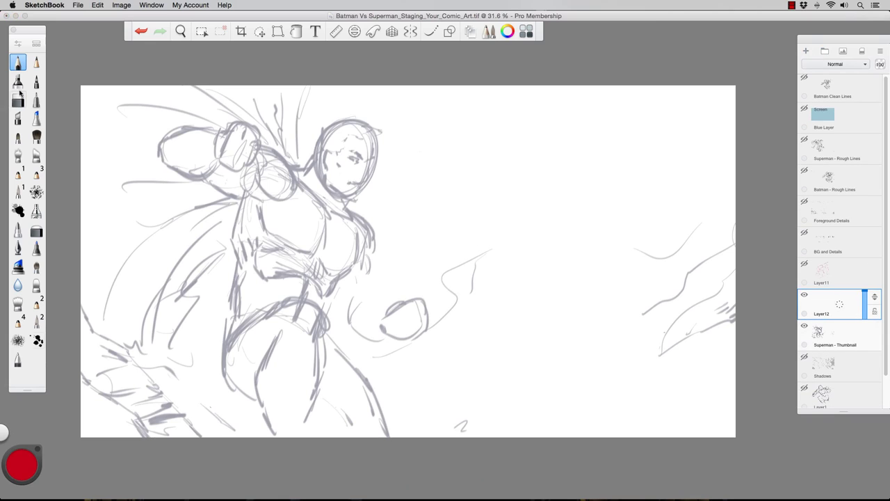
Choose black as the drawing colour and outline Superman's head, ear, jaw and neck over the faded thumbnail.
left_click(31, 464)
left_click(35, 476)
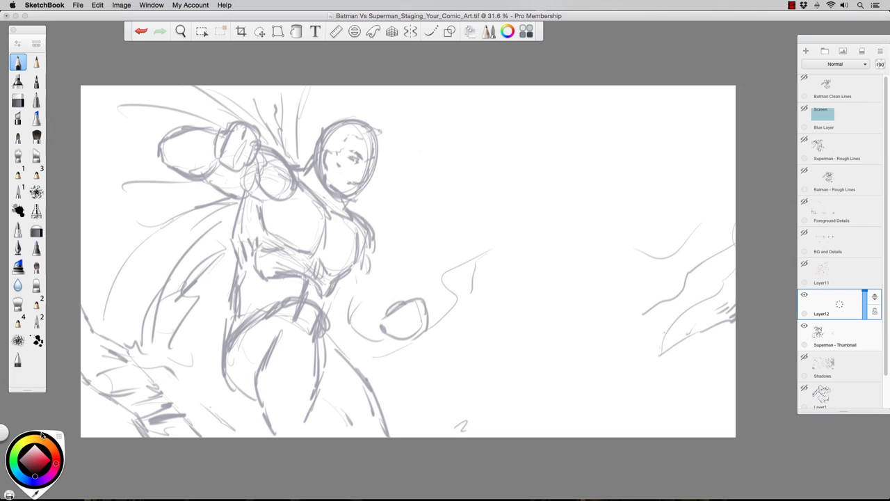
key("space")
left_click_drag(212, 129, 296, 162)
mouse_move(362, 197)
left_mouse_down()
mouse_move(407, 127)
mouse_move(392, 137)
mouse_move(457, 145)
mouse_move(451, 139)
mouse_move(454, 189)
mouse_move(444, 217)
mouse_move(451, 205)
mouse_move(438, 233)
left_mouse_up()
mouse_move(451, 203)
left_mouse_down()
mouse_move(427, 235)
mouse_move(412, 226)
mouse_move(426, 237)
mouse_move(393, 208)
mouse_move(383, 182)
mouse_move(392, 169)
mouse_move(392, 199)
left_mouse_up()
left_click_drag(417, 229, 405, 245)
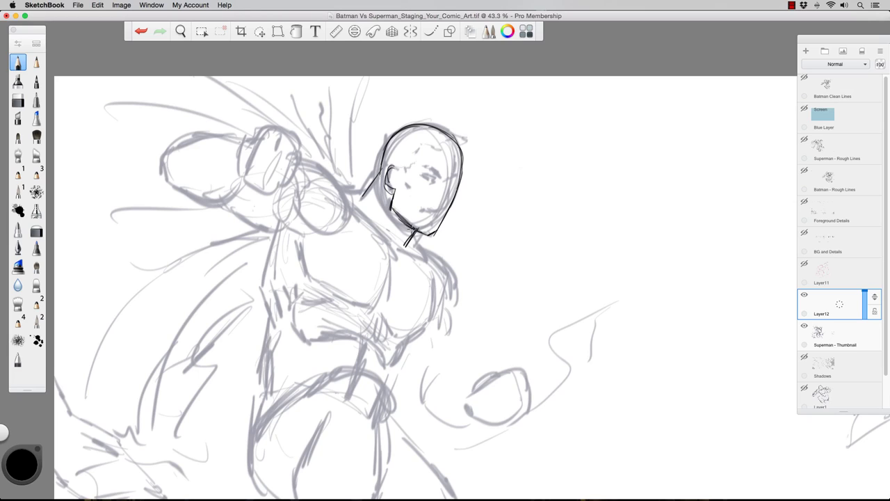
Add the inner ear, the curved face centre line, eye-level guidelines and chin contour to Superman's head.
left_click_drag(390, 169, 389, 188)
mouse_move(449, 137)
left_mouse_down()
mouse_move(452, 158)
mouse_move(432, 234)
left_mouse_up()
mouse_move(411, 169)
left_mouse_down()
mouse_move(460, 184)
mouse_move(418, 179)
mouse_move(459, 185)
left_mouse_up()
left_click_drag(426, 185, 459, 195)
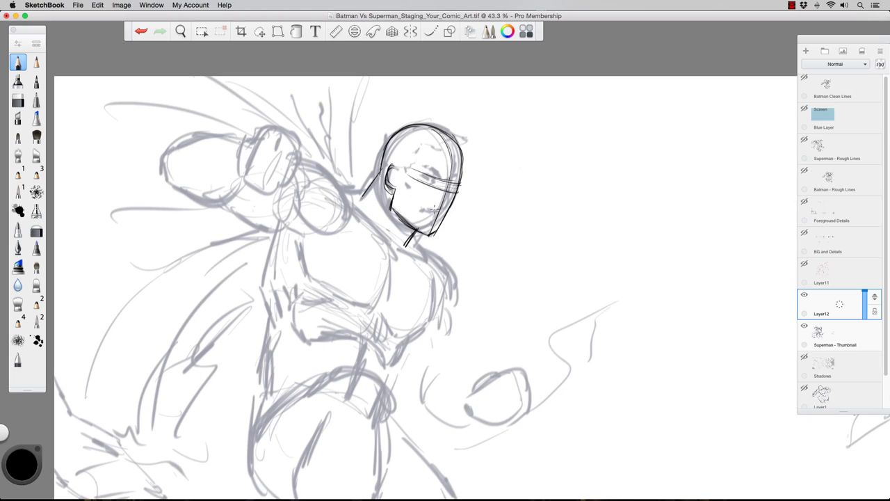
mouse_move(404, 224)
left_mouse_down()
mouse_move(405, 201)
mouse_move(402, 219)
mouse_move(421, 234)
mouse_move(434, 233)
mouse_move(447, 216)
left_mouse_up()
left_click_drag(461, 163, 459, 182)
Construct the side plane of Superman's head with curved temple, brow and cheek lines, and mark the mouth.
mouse_move(394, 136)
left_mouse_down()
mouse_move(411, 173)
mouse_move(426, 170)
mouse_move(402, 222)
left_mouse_up()
mouse_move(423, 165)
left_mouse_down()
mouse_move(410, 209)
mouse_move(459, 170)
mouse_move(420, 166)
mouse_move(413, 198)
left_mouse_up()
left_click_drag(396, 140, 415, 179)
mouse_move(400, 137)
left_mouse_down()
mouse_move(416, 182)
mouse_move(457, 170)
left_mouse_up()
left_click_drag(446, 212, 455, 192)
left_click_drag(413, 182, 409, 218)
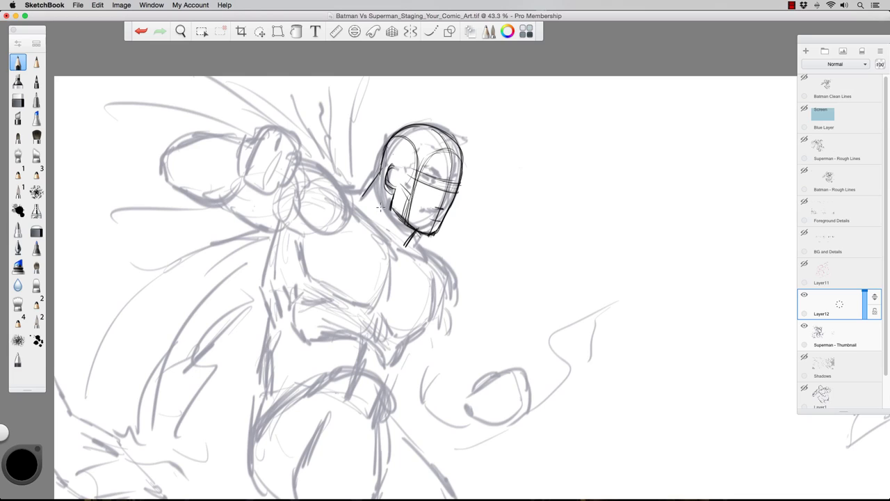
Draw Superman's neck line, both chest muscles and the far shoulder contour.
mouse_move(348, 204)
left_mouse_down()
mouse_move(385, 248)
mouse_move(412, 256)
mouse_move(381, 304)
left_mouse_up()
mouse_move(300, 240)
left_mouse_down()
mouse_move(307, 278)
mouse_move(376, 300)
mouse_move(391, 320)
mouse_move(428, 306)
mouse_move(437, 269)
mouse_move(423, 319)
left_mouse_up()
mouse_move(410, 237)
left_mouse_down()
mouse_move(424, 259)
mouse_move(452, 274)
mouse_move(452, 307)
left_mouse_up()
mouse_move(451, 270)
left_mouse_down()
mouse_move(447, 316)
mouse_move(457, 349)
left_mouse_up()
Draw Superman's lowered arm with rounded upper arm, forearm and clenched fist, and the lower edge of the ribcage.
mouse_move(446, 315)
left_mouse_down()
mouse_move(448, 363)
mouse_move(422, 375)
mouse_move(416, 395)
left_mouse_up()
left_click_drag(465, 364, 479, 375)
mouse_move(413, 394)
left_mouse_down()
mouse_move(433, 410)
mouse_move(470, 417)
left_mouse_up()
mouse_move(483, 383)
left_mouse_down()
mouse_move(514, 369)
mouse_move(525, 376)
mouse_move(528, 399)
mouse_move(511, 417)
mouse_move(479, 423)
mouse_move(478, 373)
mouse_move(499, 365)
mouse_move(504, 375)
mouse_move(467, 400)
left_mouse_up()
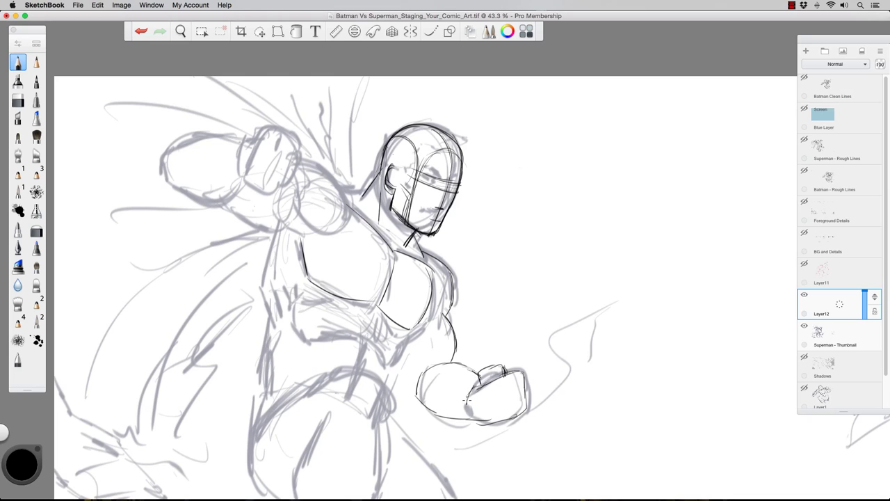
mouse_move(396, 348)
left_mouse_down()
mouse_move(402, 378)
mouse_move(420, 400)
left_mouse_up()
left_click_drag(427, 317, 443, 316)
mouse_move(407, 328)
left_mouse_down()
mouse_move(392, 351)
mouse_move(384, 345)
left_mouse_up()
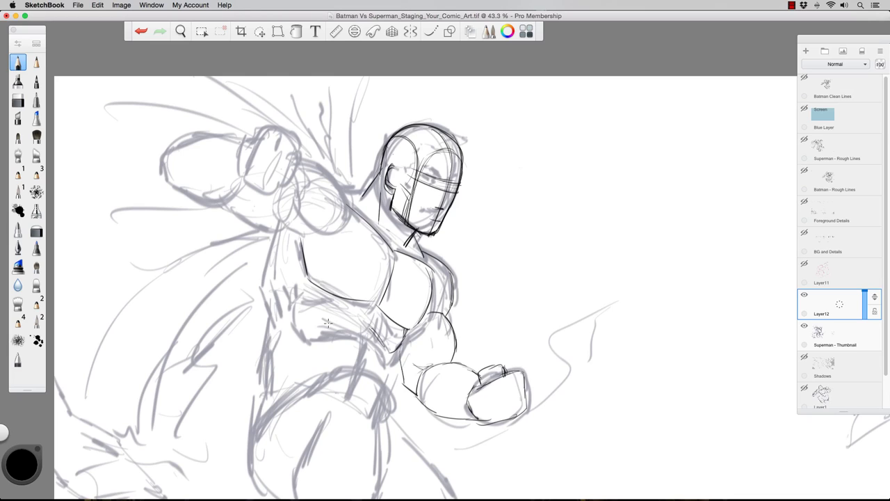
Draw Superman's abdomen line, the outer contour of his back and waist, and the arched top of the raised thigh.
mouse_move(330, 324)
left_mouse_down()
mouse_move(355, 321)
mouse_move(368, 332)
mouse_move(361, 361)
left_mouse_up()
left_click_drag(267, 241, 261, 367)
mouse_move(267, 335)
left_mouse_down()
mouse_move(258, 416)
mouse_move(313, 380)
mouse_move(356, 366)
mouse_move(385, 388)
mouse_move(383, 420)
left_mouse_up()
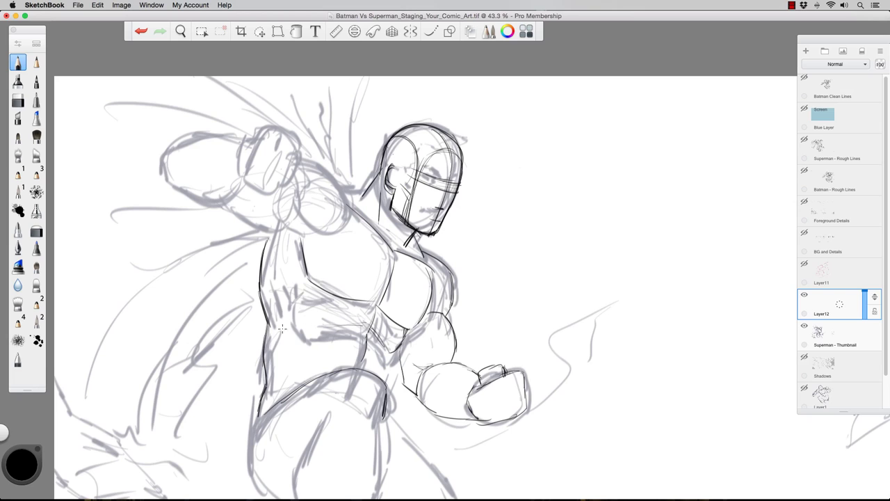
Draw the contours of Superman's front leg, including the thigh's underside, knee marks and both sides of the shin.
key("space")
mouse_move(314, 272)
left_mouse_down()
mouse_move(334, 200)
mouse_move(334, 143)
mouse_move(357, 148)
left_mouse_up()
mouse_move(425, 285)
left_mouse_down()
mouse_move(422, 362)
mouse_move(404, 385)
left_mouse_up()
mouse_move(369, 297)
left_mouse_down()
mouse_move(341, 348)
mouse_move(355, 433)
left_mouse_up()
mouse_move(409, 383)
left_mouse_down()
mouse_move(395, 424)
mouse_move(404, 382)
left_mouse_up()
mouse_move(394, 291)
left_mouse_down()
mouse_move(400, 304)
mouse_move(364, 302)
left_mouse_up()
mouse_move(300, 289)
left_mouse_down()
mouse_move(289, 339)
mouse_move(342, 381)
left_mouse_up()
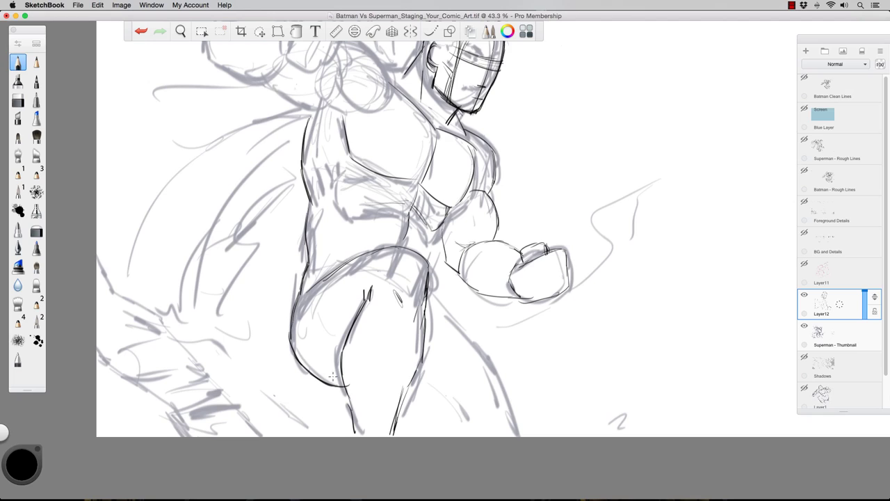
Draw the outer and inner contours of Superman's rear leg behind the front knee.
mouse_move(438, 301)
left_mouse_down()
mouse_move(490, 385)
mouse_move(500, 433)
left_mouse_up()
left_click_drag(452, 385, 475, 431)
mouse_move(403, 411)
left_mouse_down()
mouse_move(422, 432)
mouse_move(409, 431)
left_mouse_up()
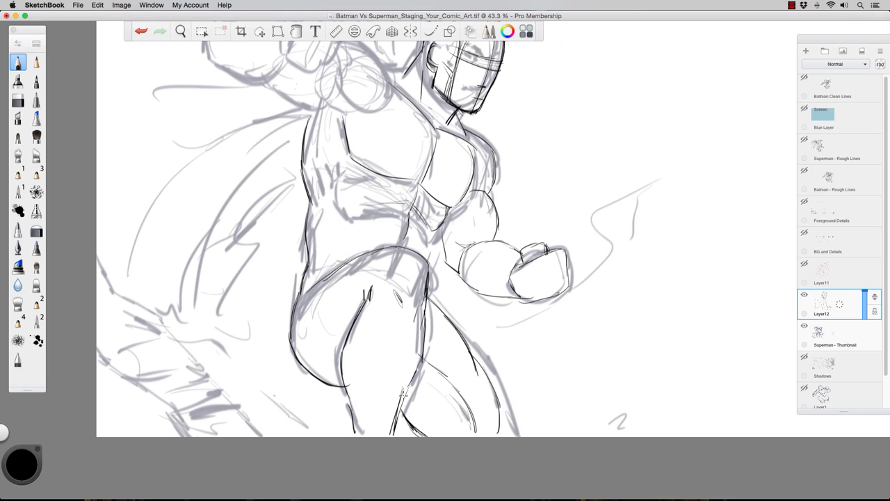
Outline the forearm and clenched fist of Superman's raised arm, including the finger and wrist lines.
key("space")
left_click_drag(329, 104, 356, 215)
mouse_move(251, 145)
left_mouse_down()
mouse_move(244, 151)
mouse_move(269, 137)
mouse_move(331, 142)
left_mouse_up()
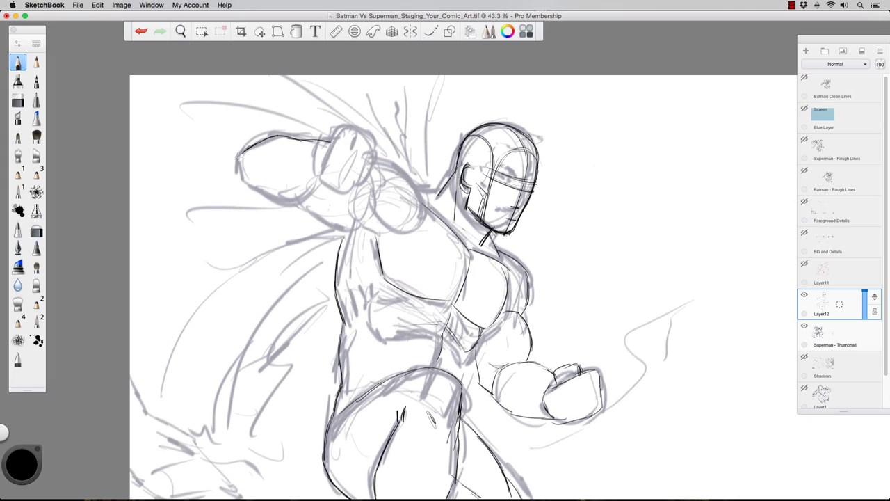
mouse_move(236, 167)
left_mouse_down()
mouse_move(256, 195)
mouse_move(298, 200)
mouse_move(297, 192)
mouse_move(338, 187)
left_mouse_up()
mouse_move(336, 137)
left_mouse_down()
mouse_move(350, 124)
mouse_move(370, 140)
mouse_move(363, 169)
mouse_move(370, 146)
mouse_move(369, 177)
left_mouse_up()
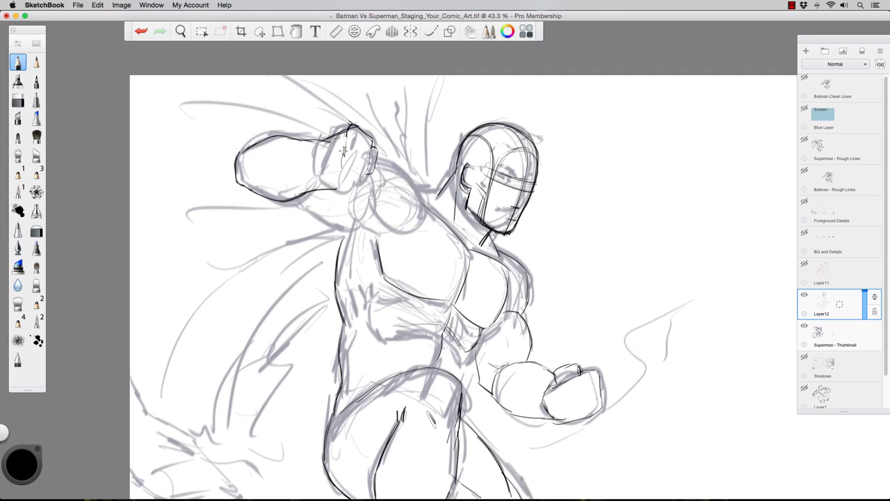
left_click_drag(333, 129, 317, 156)
Draw the shoulder and underside of the upper arm on Superman's raised arm, joining it to the torso.
mouse_move(331, 194)
left_mouse_down()
mouse_move(304, 121)
mouse_move(290, 119)
mouse_move(358, 178)
mouse_move(369, 168)
mouse_move(364, 195)
left_mouse_up()
left_click_drag(385, 163, 423, 207)
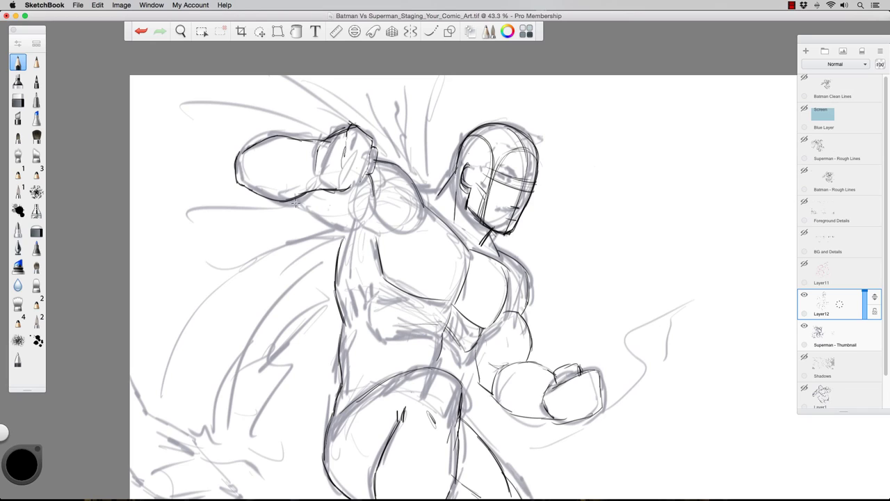
mouse_move(286, 199)
left_mouse_down()
mouse_move(313, 218)
mouse_move(374, 233)
mouse_move(346, 243)
left_mouse_up()
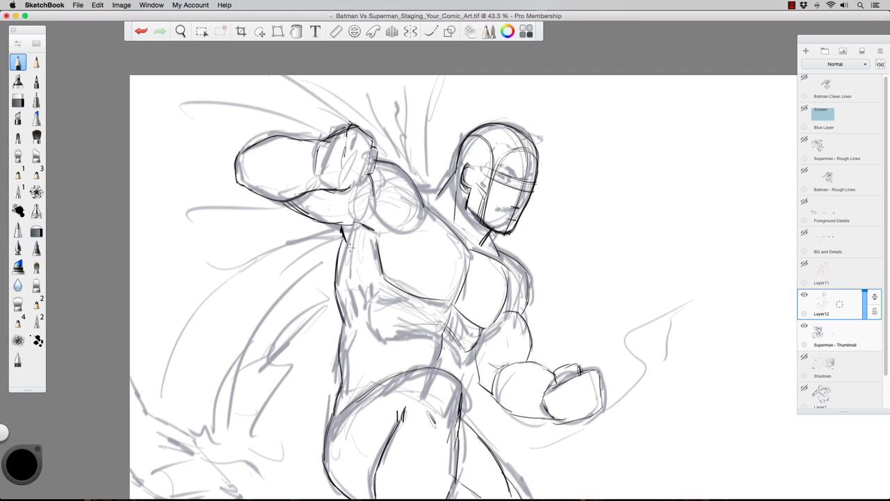
Draw the cape's attachment at Superman's shoulder and its upper folds sweeping out behind the raised fist.
left_click_drag(417, 191, 443, 194)
left_click_drag(406, 161, 436, 213)
mouse_move(354, 113)
left_mouse_down()
mouse_move(421, 179)
mouse_move(330, 94)
left_mouse_up()
left_click_drag(385, 115, 439, 201)
left_click_drag(440, 195, 383, 75)
left_click_drag(398, 119, 335, 75)
mouse_move(361, 121)
left_mouse_down()
mouse_move(236, 94)
mouse_move(130, 121)
mouse_move(312, 133)
left_mouse_up()
Draw the long lower folds of the cape flowing behind Superman's back, and add short muscle lines to his neck.
mouse_move(302, 220)
left_mouse_down()
mouse_move(167, 238)
mouse_move(134, 270)
left_mouse_up()
left_click_drag(334, 245, 203, 323)
left_click_drag(337, 244, 239, 298)
mouse_move(341, 264)
left_mouse_down()
mouse_move(237, 357)
mouse_move(207, 414)
left_mouse_up()
left_click_drag(330, 299, 212, 429)
mouse_move(493, 234)
left_mouse_down()
mouse_move(486, 254)
mouse_move(495, 258)
left_mouse_up()
left_click_drag(496, 236, 497, 262)
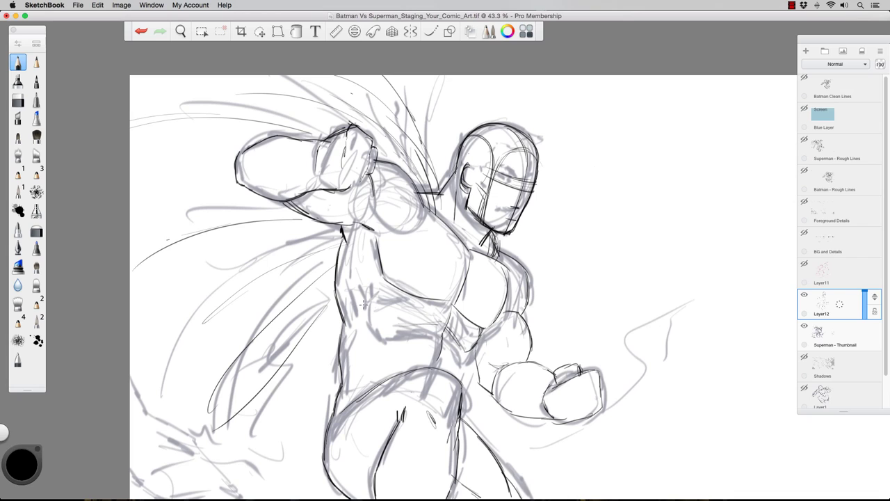
Add rib and abdominal muscle marks to Superman's torso, plus waist and knee detail lines on the raised leg.
key("space")
left_click_drag(397, 277, 360, 164)
mouse_move(379, 243)
left_mouse_down()
mouse_move(390, 243)
mouse_move(370, 249)
mouse_move(360, 240)
mouse_move(353, 208)
mouse_move(352, 225)
left_mouse_up()
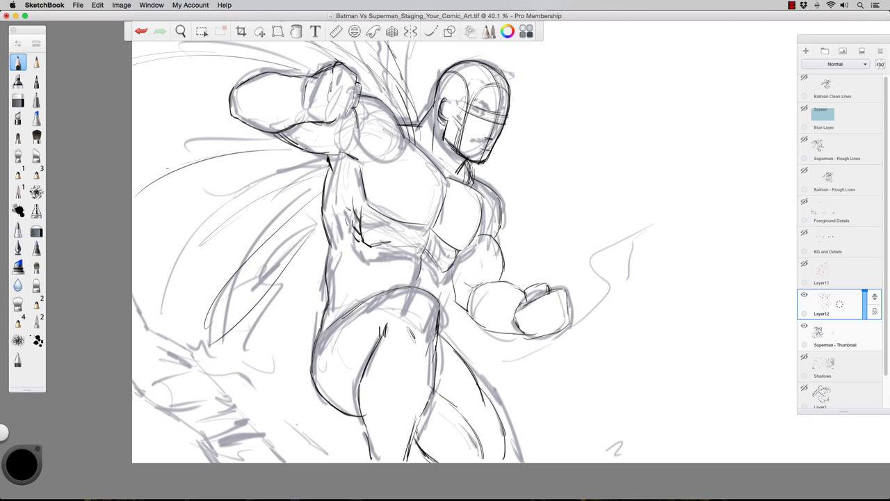
mouse_move(372, 264)
left_mouse_down()
mouse_move(433, 278)
mouse_move(378, 262)
mouse_move(370, 288)
mouse_move(342, 301)
left_mouse_up()
left_click_drag(411, 322, 398, 388)
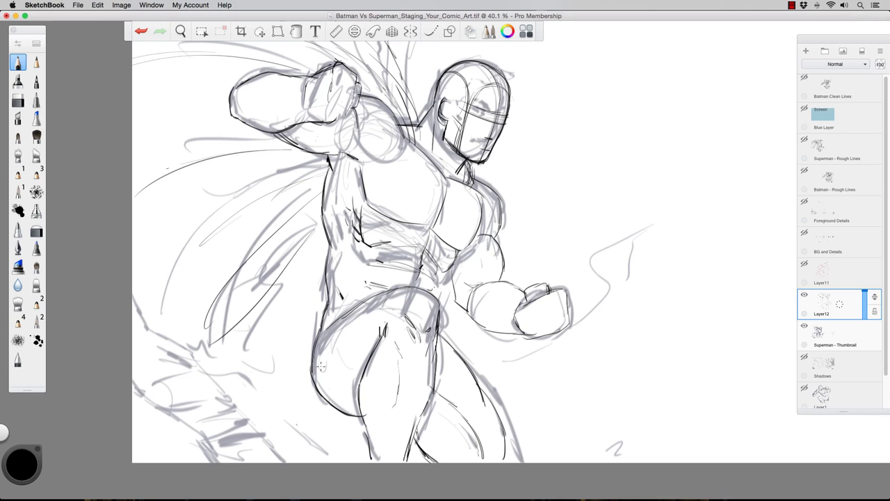
key("space")
left_click_drag(386, 199, 338, 178)
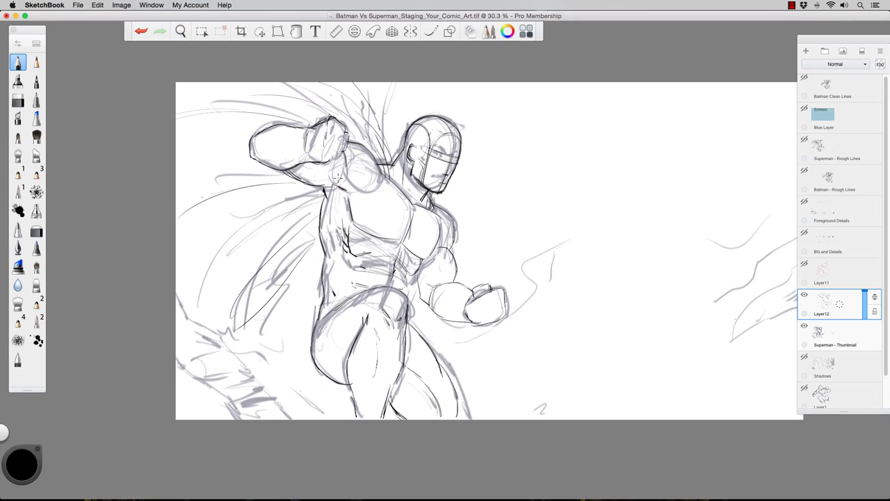
Finish the line behind Superman's neck, and hide the Superman - Thumbnail and Layer12 layers.
mouse_move(389, 137)
left_mouse_down()
mouse_move(384, 156)
mouse_move(394, 167)
left_mouse_up()
left_click(805, 296)
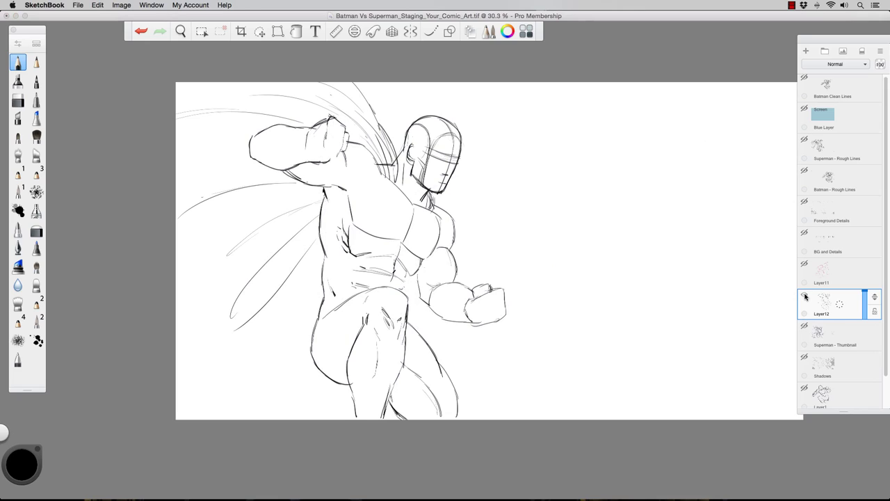
left_click(805, 296)
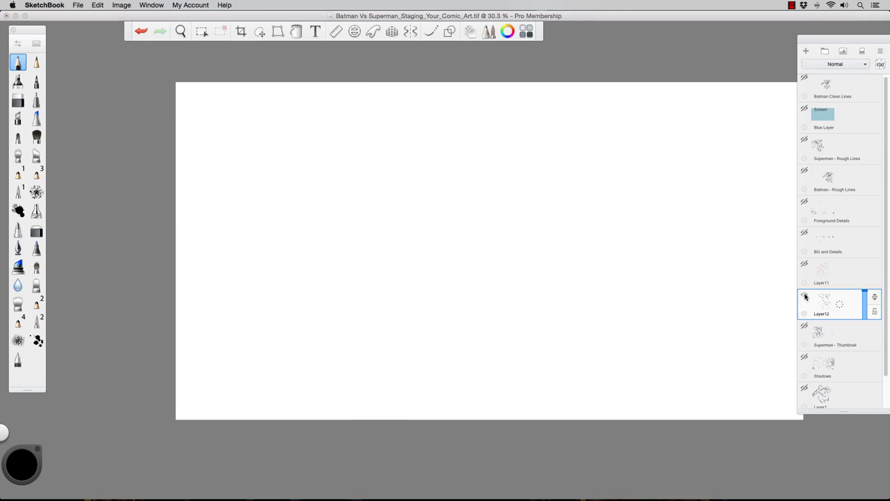
Preview the Superman - Rough Lines layer on its own, hide it again, and show the Shadows layer.
left_click(803, 143)
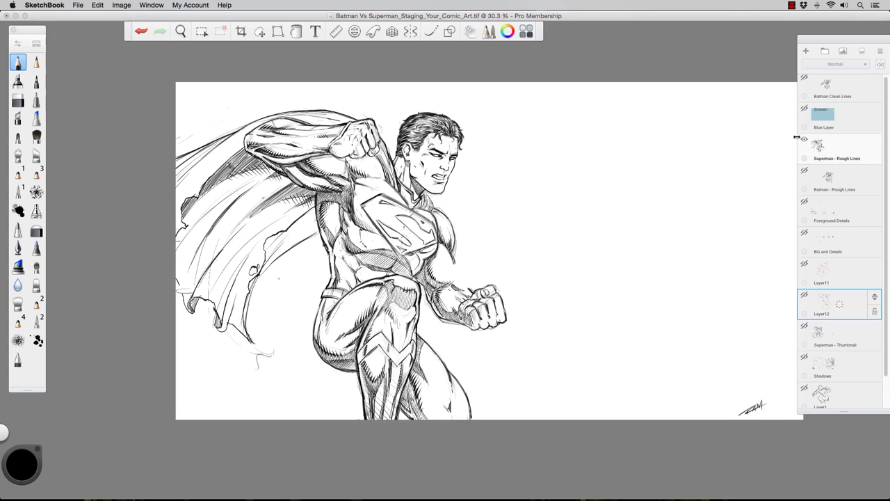
left_click(803, 139)
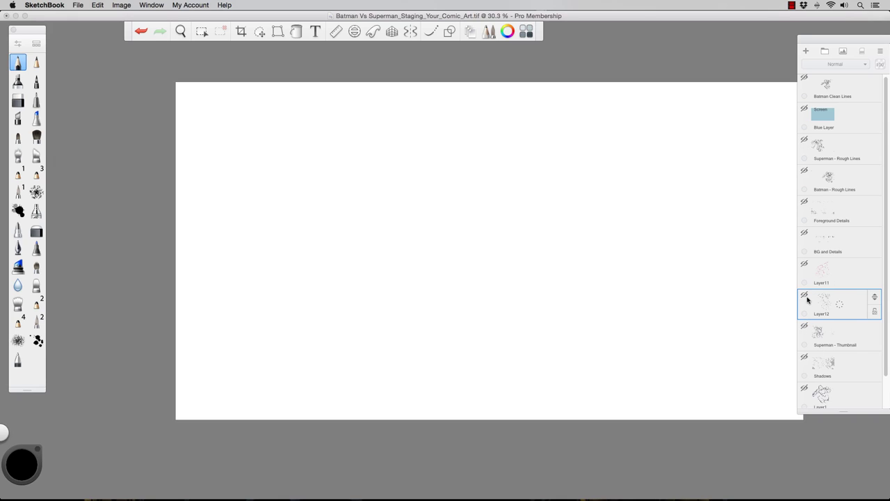
left_click(804, 359)
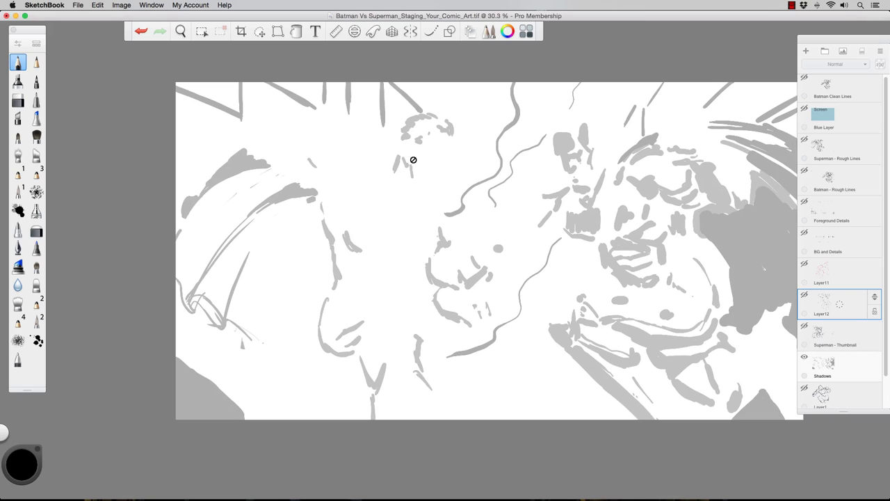
left_click_drag(413, 163, 345, 153)
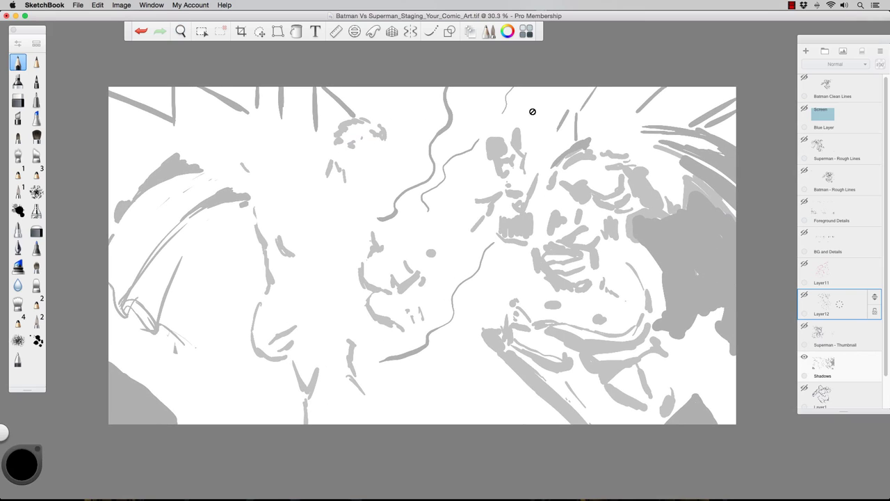
Show the Batman - Rough Lines, Superman - Rough Lines, BG and Details, and Foreground Details layers together with Shadows.
left_click(805, 171)
left_click(804, 171)
left_click(805, 388)
left_click(805, 388)
left_click(803, 172)
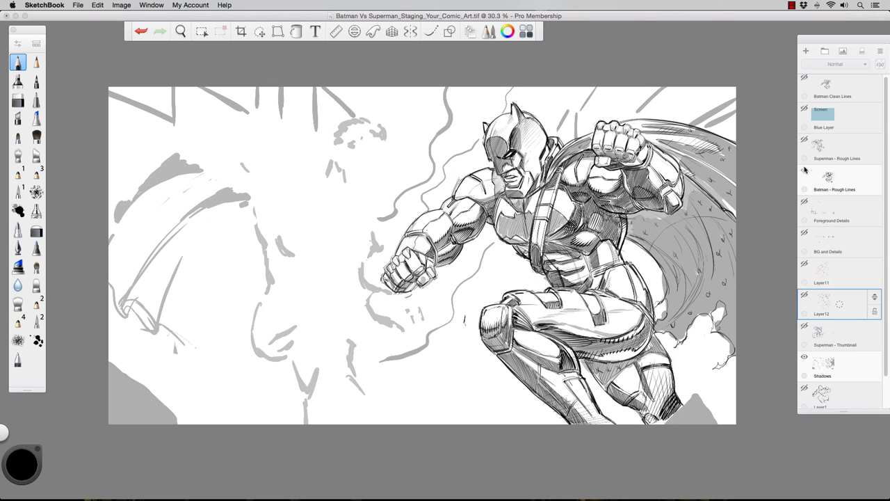
left_click(804, 141)
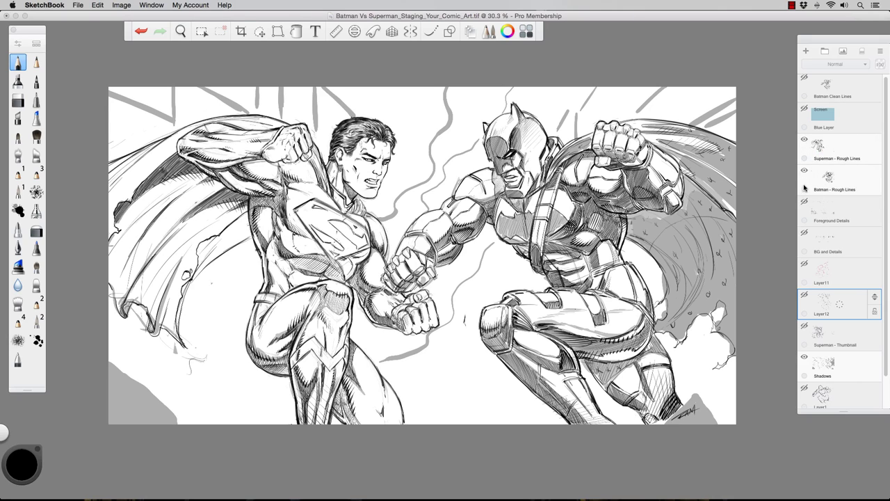
left_click(803, 233)
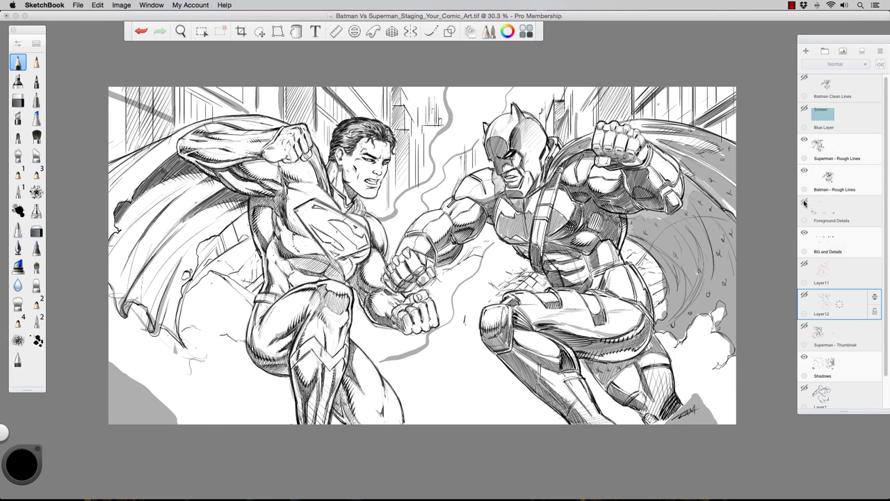
left_click(804, 201)
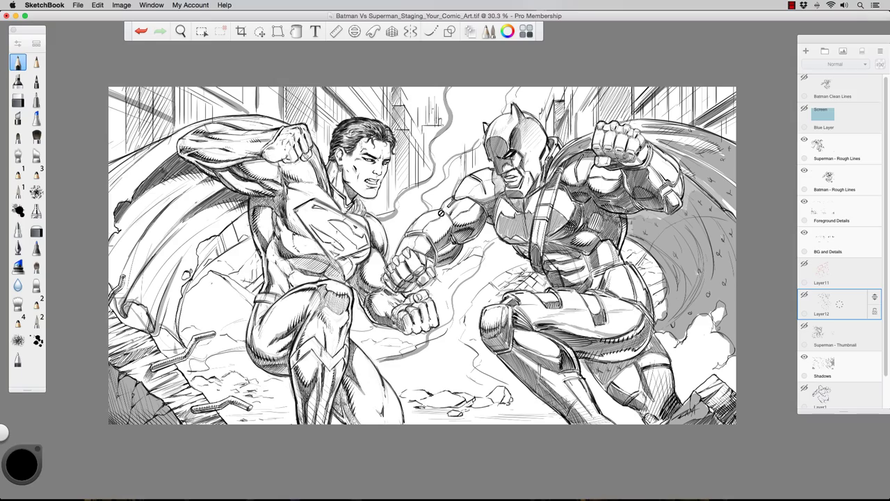
key("space")
left_click_drag(270, 180, 311, 185)
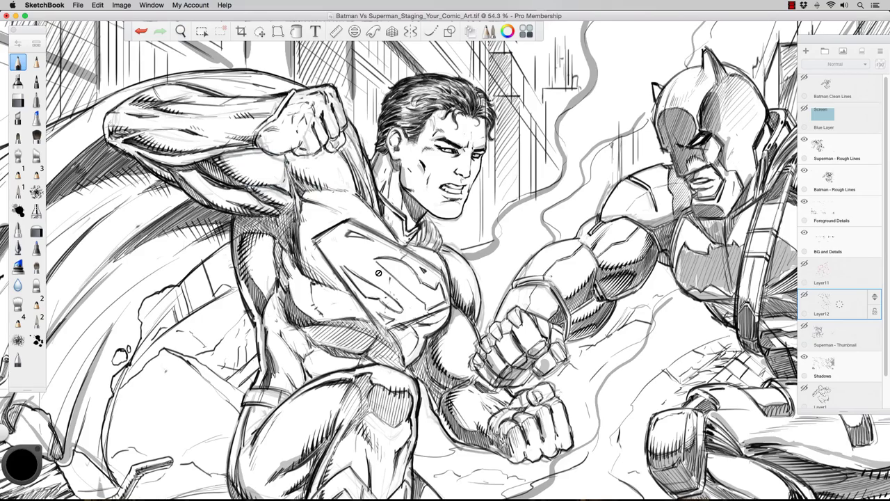
key("space")
left_click_drag(396, 248, 322, 229)
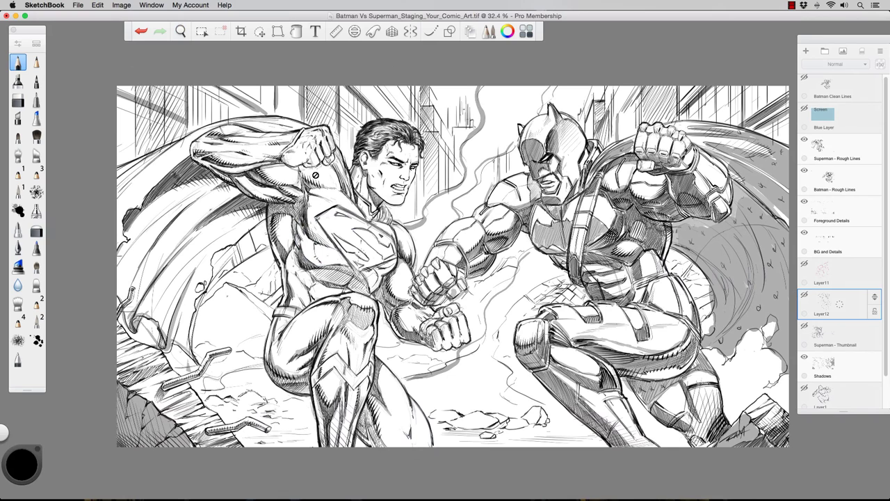
Try to lasso-select and move Superman's raised fist on the Superman - Rough Lines layer.
left_click(806, 142)
left_click(807, 141)
left_click(817, 145)
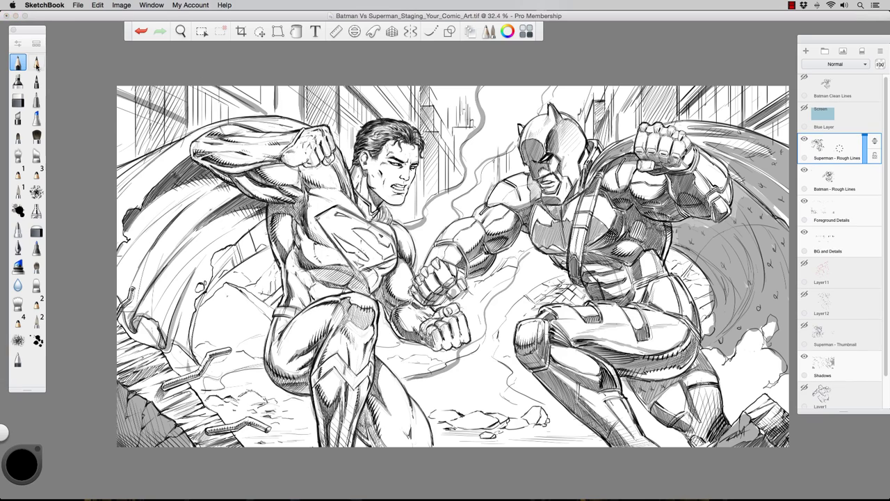
left_click(259, 31)
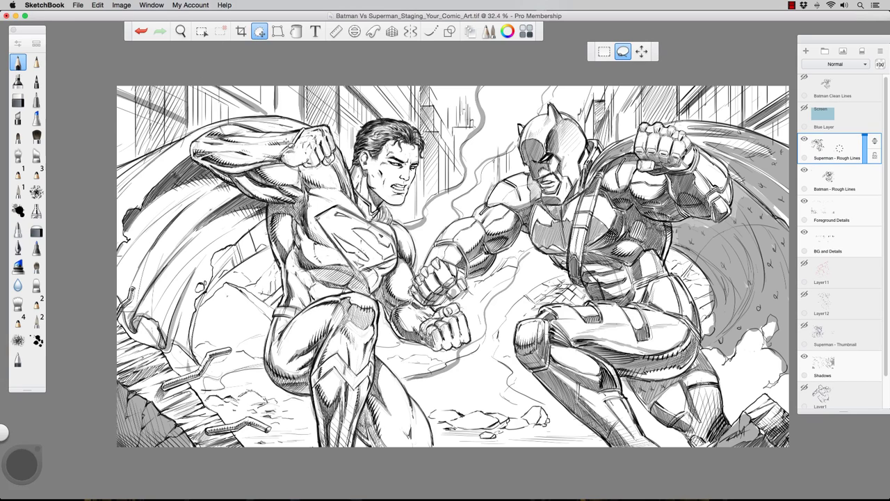
mouse_move(294, 136)
left_mouse_down()
mouse_move(344, 153)
mouse_move(290, 138)
mouse_move(249, 146)
left_mouse_up()
key("super+z")
key("super+z")
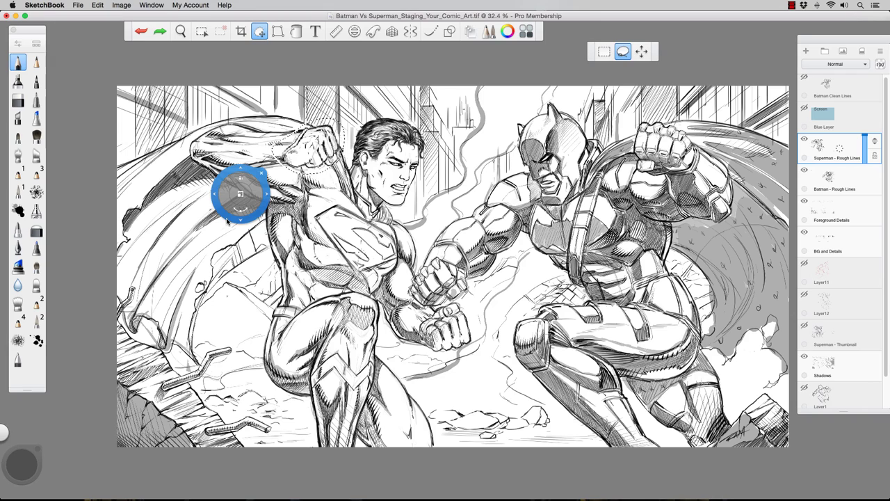
left_click(227, 222)
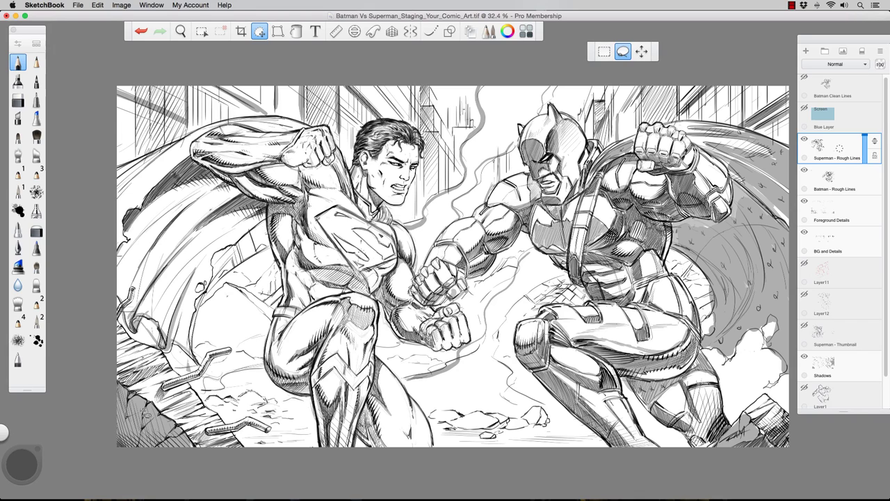
Compare the artwork with and without the Shadows layer, leaving that layer hidden.
left_click(805, 356)
left_click(804, 356)
left_click(804, 356)
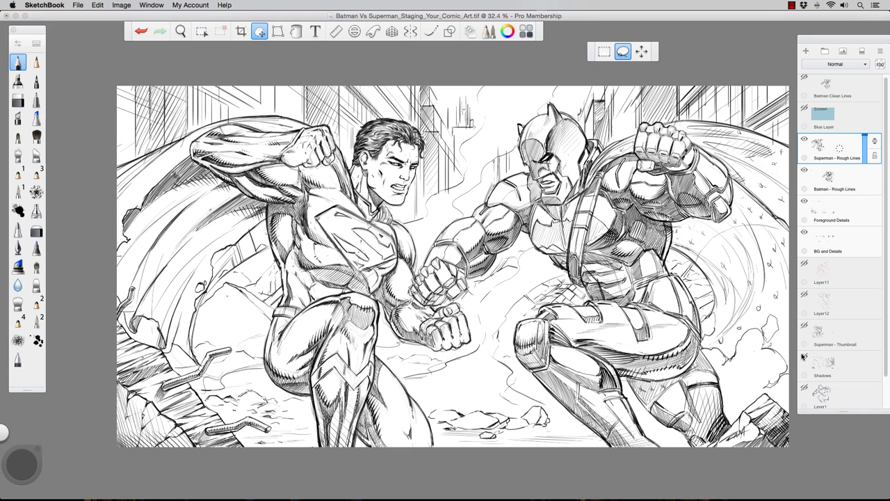
left_click(804, 355)
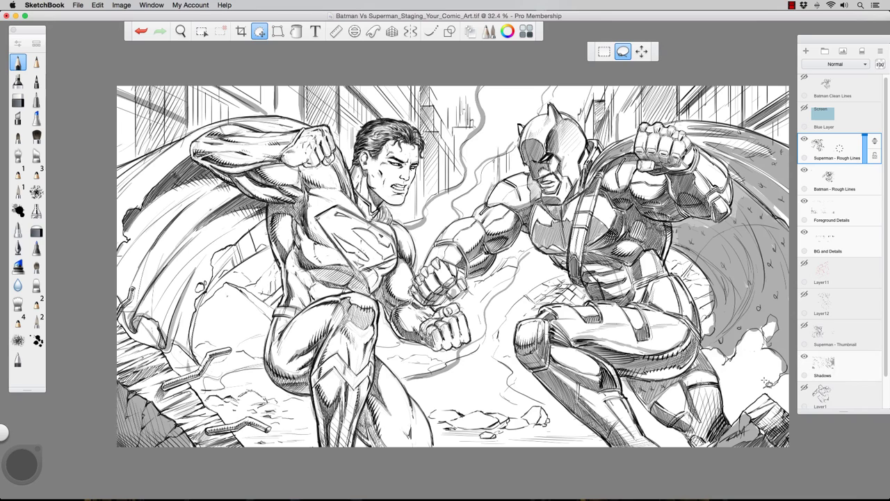
left_click(803, 356)
Add a new layer above Superman - Rough Lines and choose a medium gray drawing color for shading.
left_click(805, 51)
left_click(36, 63)
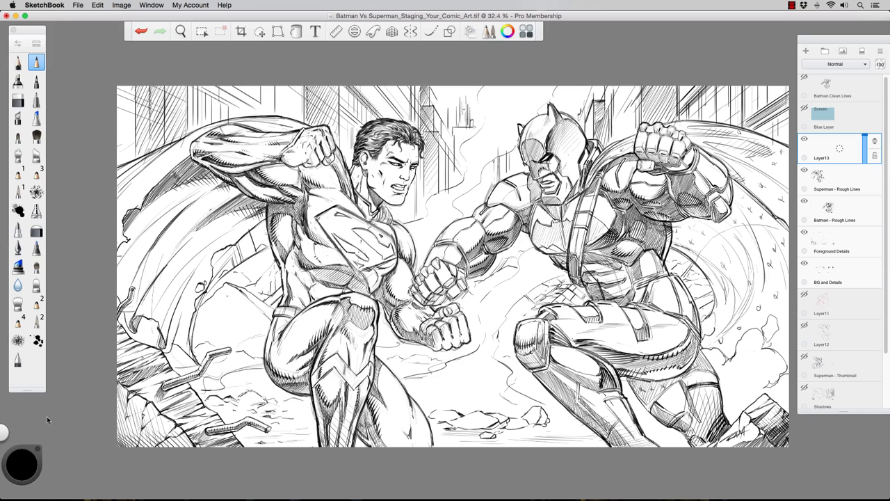
left_click(24, 461)
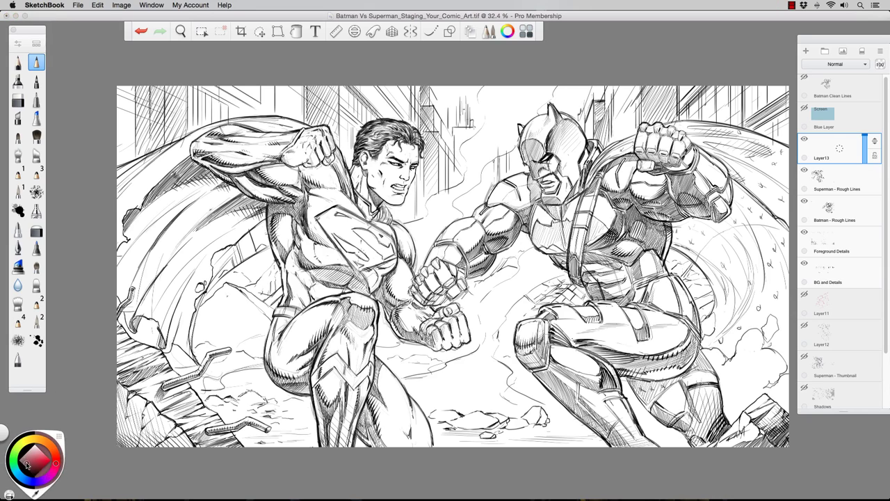
left_click(21, 458)
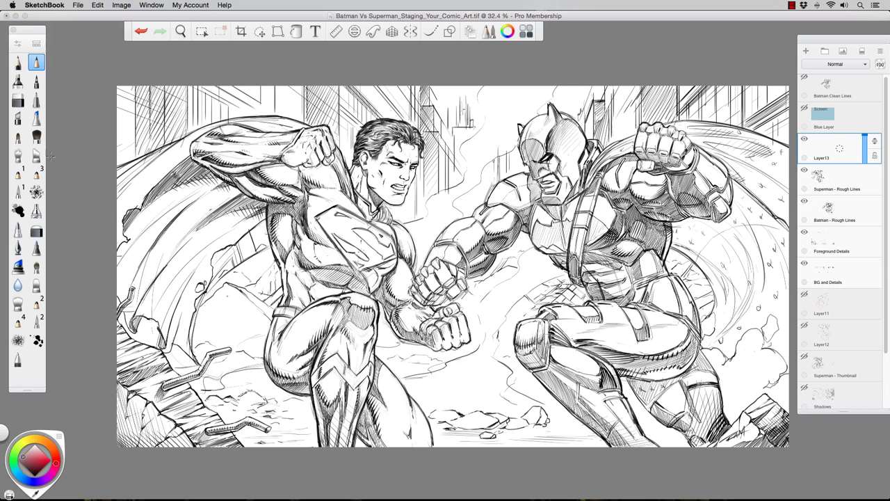
Set the new layer's blend mode to Multiply and shade the underside of Superman's raised thigh in gray.
mouse_move(270, 332)
left_mouse_down()
mouse_move(285, 375)
mouse_move(295, 373)
left_mouse_up()
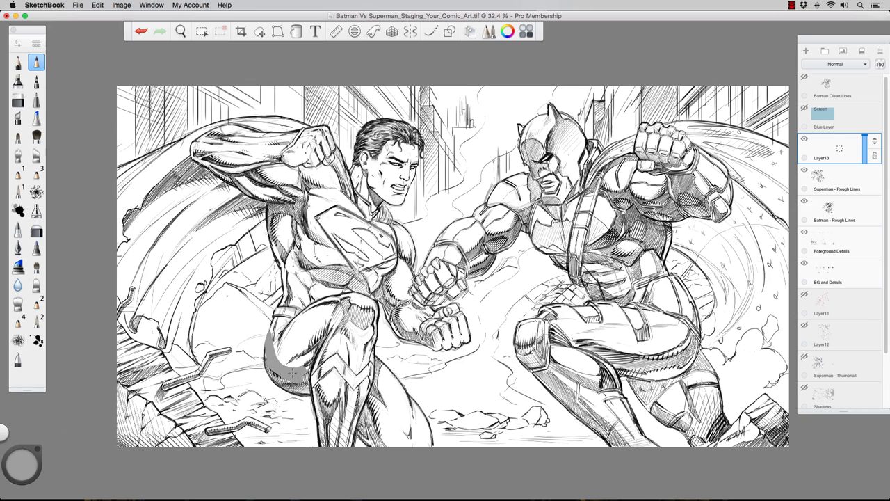
left_click(835, 64)
left_click(824, 79)
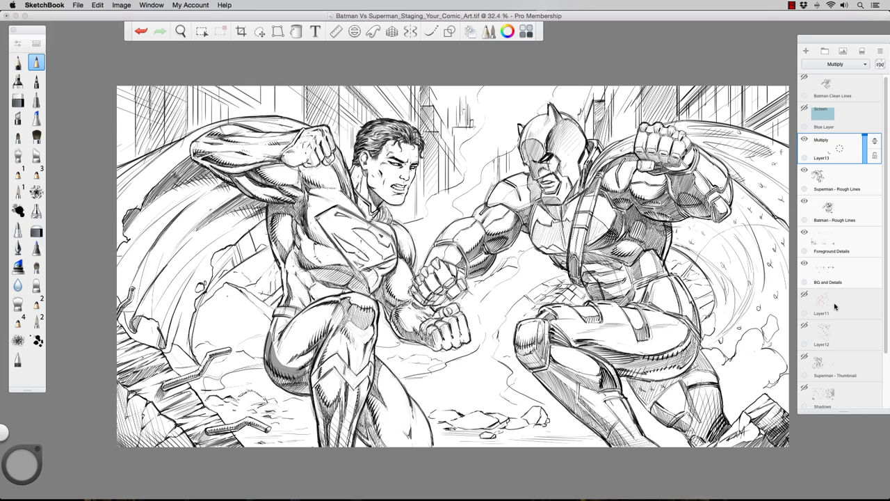
mouse_move(266, 354)
left_mouse_down()
mouse_move(292, 387)
mouse_move(310, 369)
left_mouse_up()
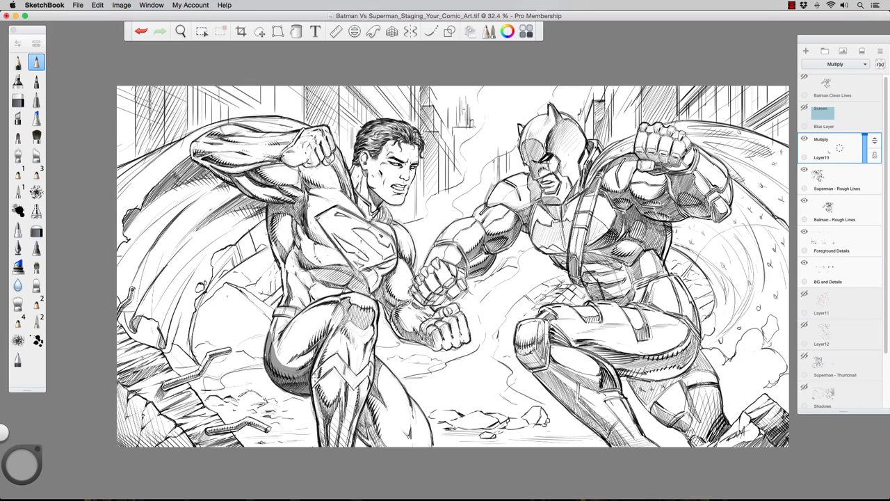
Shade Superman's raised knee and boot, and add gray shadows along his rear leg.
mouse_move(335, 331)
left_mouse_down()
mouse_move(319, 387)
mouse_move(329, 445)
left_mouse_up()
mouse_move(346, 313)
left_mouse_down()
mouse_move(367, 325)
mouse_move(352, 321)
mouse_move(342, 347)
mouse_move(362, 437)
left_mouse_up()
mouse_move(374, 386)
left_mouse_down()
mouse_move(397, 424)
mouse_move(369, 407)
left_mouse_up()
left_click_drag(408, 435, 406, 420)
Shade beneath Superman's chest and along the side of his torso, continuing the gray under his raised upper arm.
mouse_move(314, 274)
left_mouse_down()
mouse_move(336, 268)
mouse_move(363, 281)
left_mouse_up()
left_click_drag(303, 254, 310, 270)
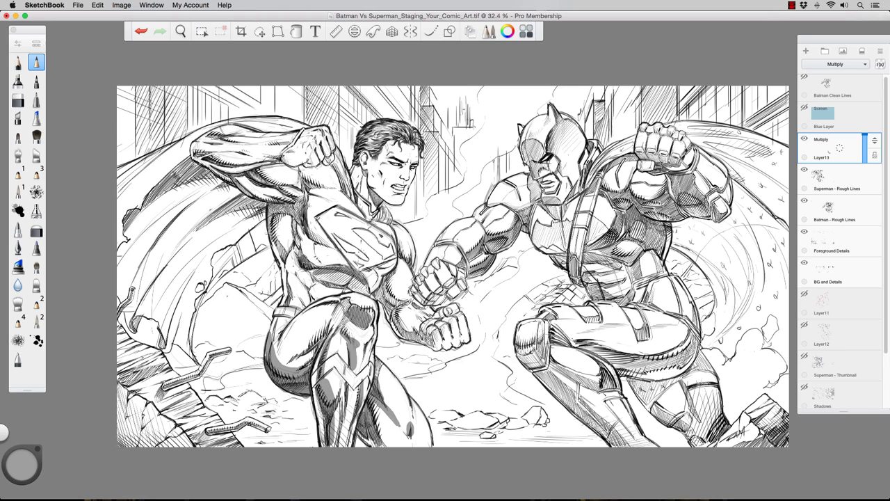
left_click_drag(272, 218, 303, 201)
mouse_move(303, 235)
left_mouse_down()
mouse_move(310, 215)
mouse_move(317, 241)
mouse_move(335, 248)
left_mouse_up()
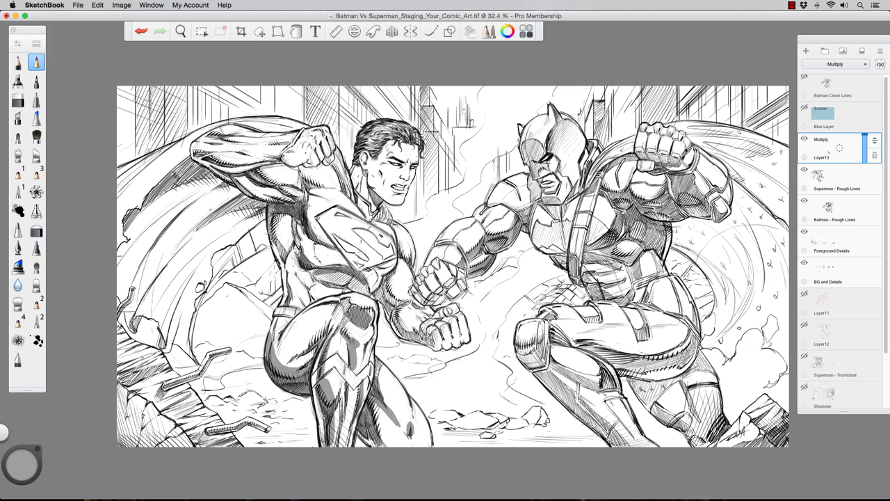
mouse_move(275, 233)
left_mouse_down()
mouse_move(285, 257)
mouse_move(293, 251)
mouse_move(311, 306)
mouse_move(315, 299)
left_mouse_up()
left_click_drag(235, 175, 296, 206)
mouse_move(248, 170)
left_mouse_down()
mouse_move(272, 185)
mouse_move(335, 191)
left_mouse_up()
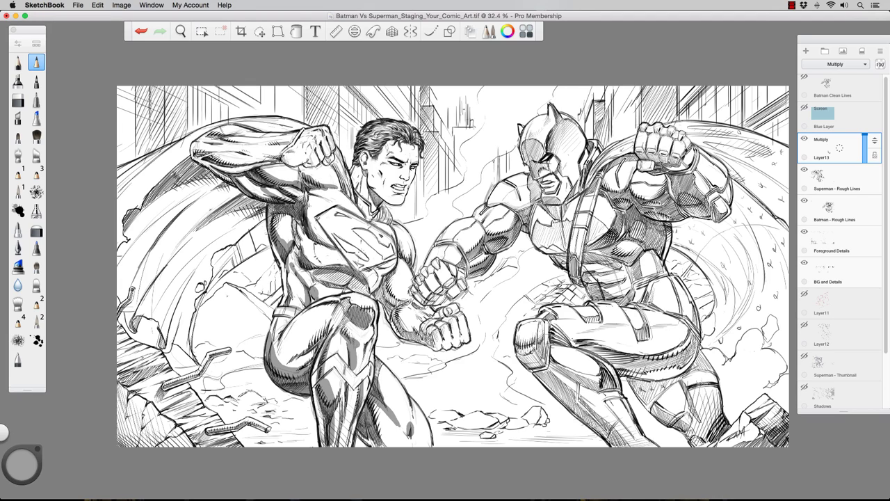
Shade the underside of Batman's raised thigh and block in gray across the inside of his cape.
mouse_move(572, 352)
left_mouse_down()
mouse_move(623, 346)
mouse_move(634, 370)
mouse_move(689, 350)
left_mouse_up()
mouse_move(638, 374)
left_mouse_down()
mouse_move(665, 366)
mouse_move(697, 335)
mouse_move(614, 355)
mouse_move(631, 355)
mouse_move(633, 341)
mouse_move(670, 345)
left_mouse_up()
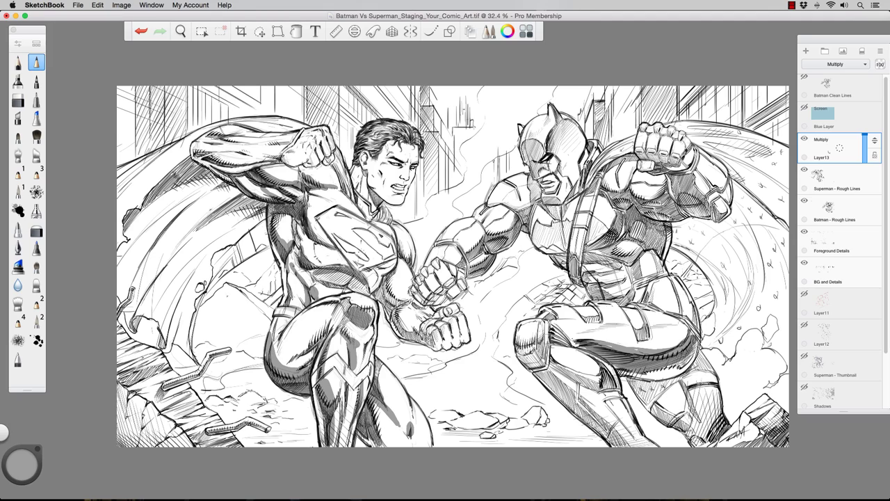
mouse_move(678, 299)
left_mouse_down()
mouse_move(741, 233)
mouse_move(771, 215)
left_mouse_up()
left_click_drag(726, 271, 786, 205)
left_click_drag(730, 246, 786, 187)
left_click_drag(736, 209, 787, 151)
left_click_drag(719, 182, 787, 144)
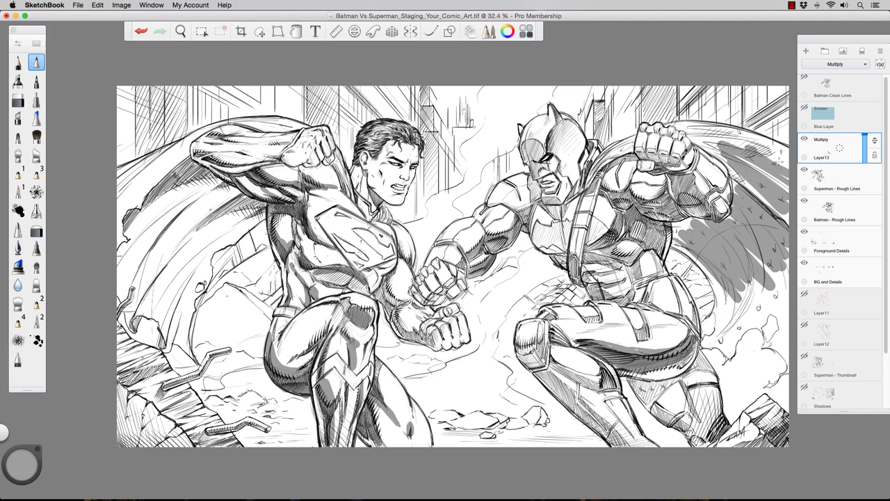
left_click_drag(744, 167, 789, 134)
left_click_drag(726, 309, 710, 274)
left_click_drag(728, 328, 723, 291)
Add gray shadows to the folds of Superman's cape beneath his raised arm.
left_click_drag(185, 178, 210, 162)
mouse_move(154, 188)
left_mouse_down()
mouse_move(203, 172)
mouse_move(173, 175)
mouse_move(187, 161)
left_mouse_up()
left_click_drag(228, 206, 249, 200)
left_click_drag(244, 210, 267, 200)
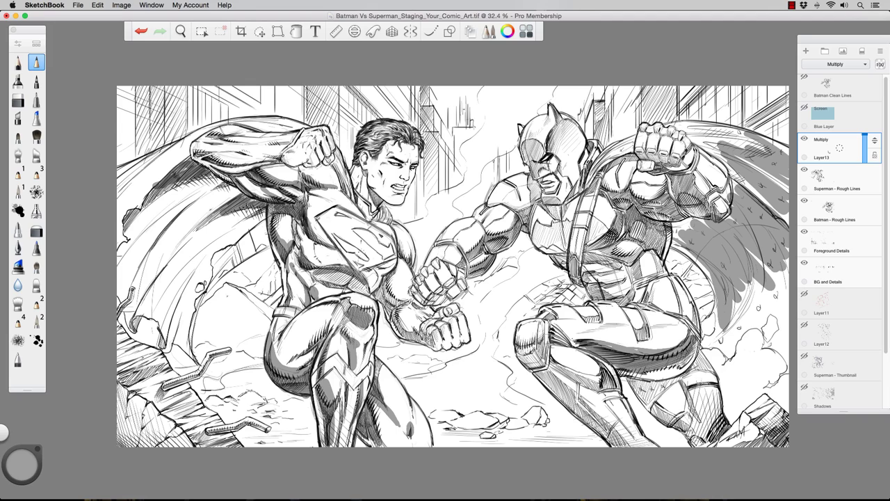
Shade the underside of Superman's lowered arm, forearm and clenched fist in gray.
left_click_drag(399, 268, 410, 256)
left_click_drag(384, 296, 390, 277)
left_click_drag(382, 300, 392, 282)
mouse_move(390, 312)
left_mouse_down()
mouse_move(411, 338)
mouse_move(431, 341)
left_mouse_up()
left_click_drag(422, 333, 436, 347)
mouse_move(436, 328)
left_mouse_down()
mouse_move(443, 341)
mouse_move(450, 323)
left_mouse_up()
left_click_drag(440, 333, 456, 316)
left_click_drag(450, 333, 465, 316)
Shade Batman's front knee pad, boot and thigh band in gray.
left_click_drag(523, 366, 541, 352)
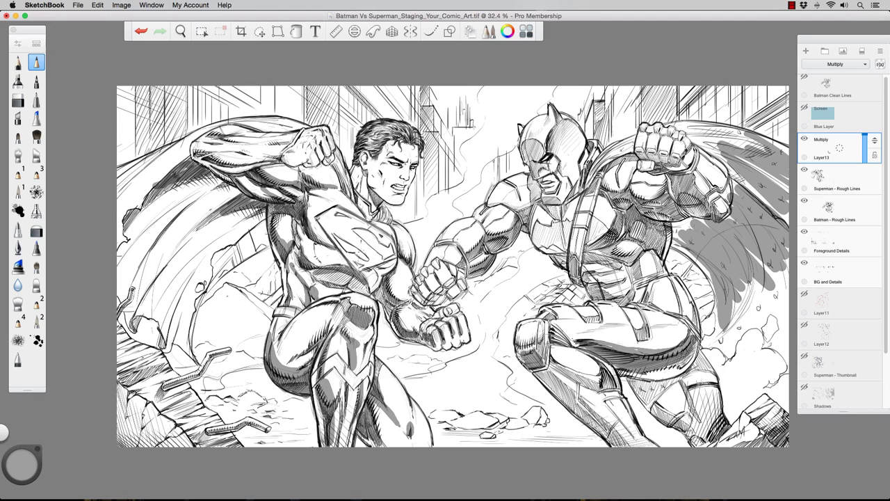
mouse_move(541, 398)
left_mouse_down()
mouse_move(569, 370)
mouse_move(572, 400)
mouse_move(598, 386)
left_mouse_up()
left_click_drag(578, 436, 615, 400)
left_click_drag(618, 445, 573, 405)
mouse_move(600, 431)
left_mouse_down()
mouse_move(570, 404)
mouse_move(557, 367)
left_mouse_up()
mouse_move(600, 391)
left_mouse_down()
mouse_move(549, 352)
mouse_move(550, 327)
mouse_move(563, 331)
left_mouse_up()
left_click_drag(582, 350, 565, 337)
left_click_drag(644, 334, 637, 327)
mouse_move(645, 341)
left_mouse_down()
mouse_move(637, 329)
mouse_move(583, 315)
left_mouse_up()
Add gray shadows to Batman's rear leg from the thigh down to the boot.
left_click_drag(641, 395, 626, 375)
mouse_move(649, 402)
left_mouse_down()
mouse_move(636, 379)
mouse_move(644, 382)
left_mouse_up()
left_click_drag(661, 402, 652, 380)
mouse_move(674, 384)
left_mouse_down()
mouse_move(666, 377)
mouse_move(698, 363)
left_mouse_up()
left_click_drag(686, 371, 712, 354)
left_click_drag(652, 417, 669, 402)
mouse_move(660, 423)
left_mouse_down()
mouse_move(676, 408)
mouse_move(688, 420)
left_mouse_up()
left_click_drag(679, 426, 688, 419)
Shade Batman's abdomen and ribs below the chest with short gray strokes.
left_click_drag(582, 265, 612, 255)
left_click_drag(584, 268, 619, 253)
left_click_drag(557, 264, 567, 257)
left_click_drag(543, 251, 551, 245)
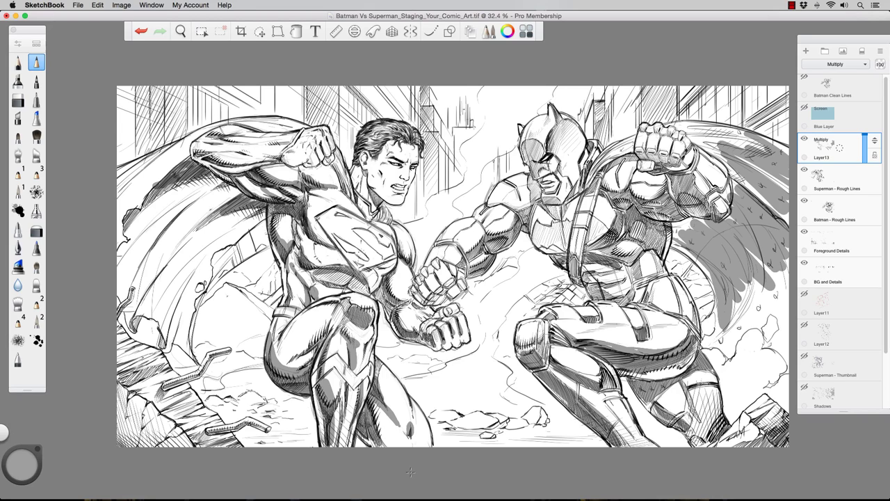
Shade Superman's raised forearm, fist and shoulder in gray, and hide the Multiply shading layer.
left_click_drag(203, 154, 234, 166)
left_click_drag(211, 153, 252, 167)
left_click_drag(238, 162, 270, 162)
left_click_drag(243, 150, 270, 160)
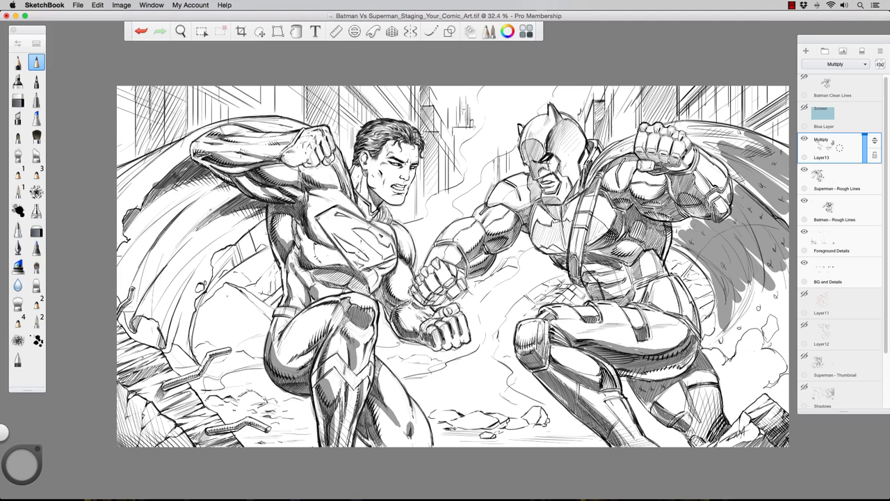
mouse_move(209, 157)
left_mouse_down()
mouse_move(233, 146)
mouse_move(235, 132)
mouse_move(257, 137)
left_mouse_up()
left_click_drag(278, 167, 328, 143)
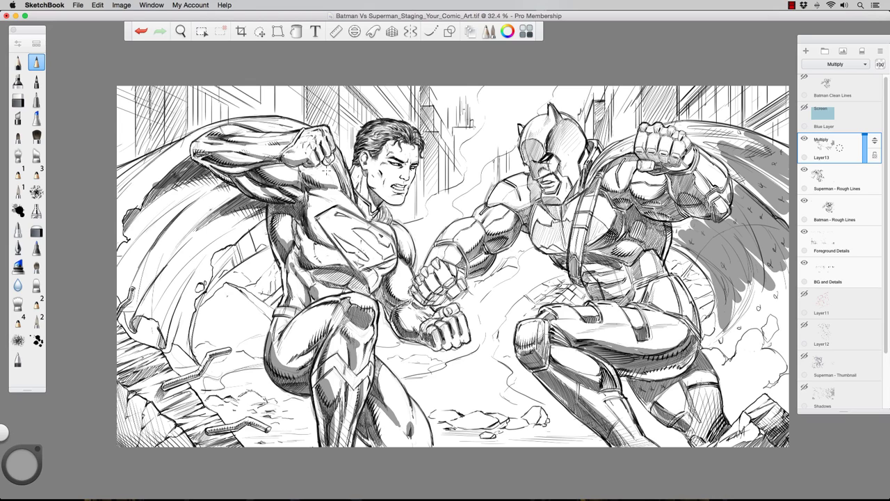
mouse_move(331, 192)
left_mouse_down()
mouse_move(346, 164)
mouse_move(369, 193)
left_mouse_up()
left_click(805, 139)
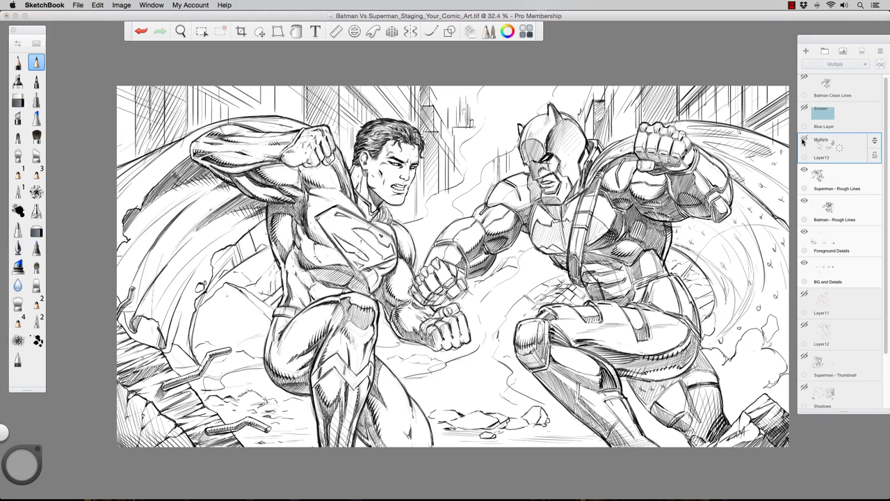
Toggle the Multiply shading layer on and off to compare the drawing with and without gray shadows.
left_click(804, 140)
left_click(804, 139)
left_click(804, 141)
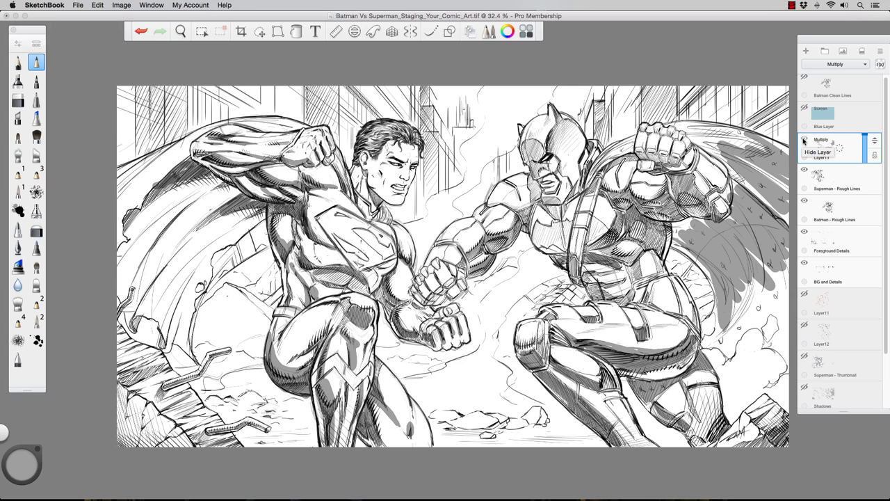
left_click(804, 140)
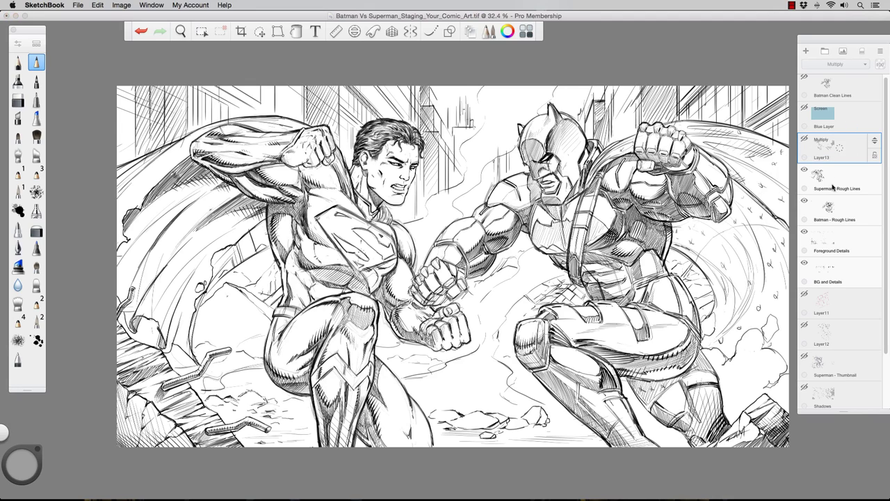
Show the Blue Layer to tint the rough lines light blue, and move it below the Multiply shading layer.
left_click(804, 109)
left_click(851, 115)
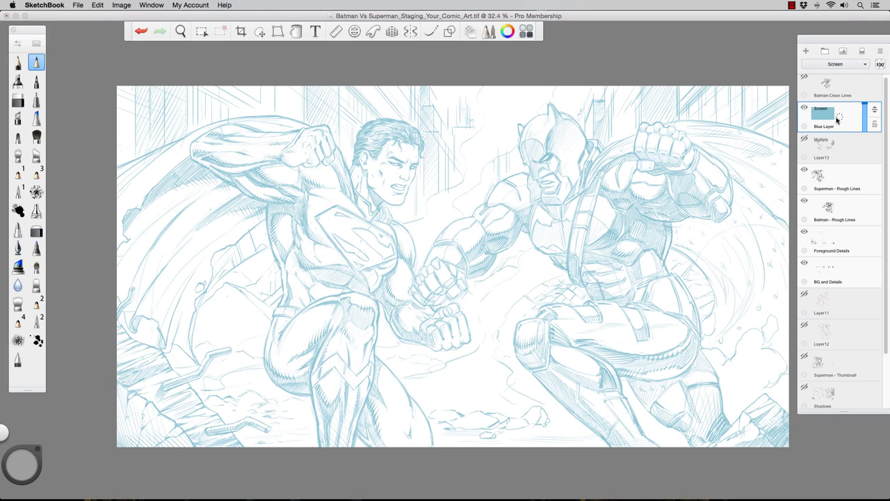
left_click_drag(873, 111, 875, 143)
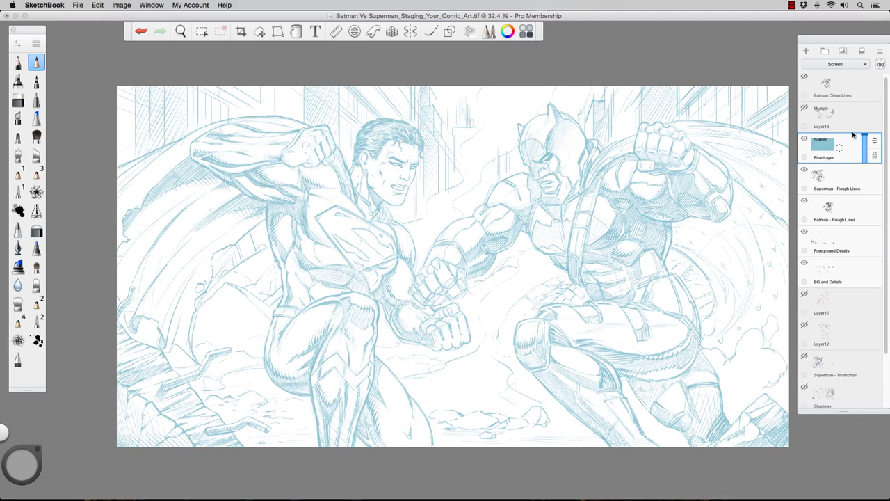
Show the Batman Clean Lines layer and make it active, with the pencil brush set to black for inking.
left_click(805, 77)
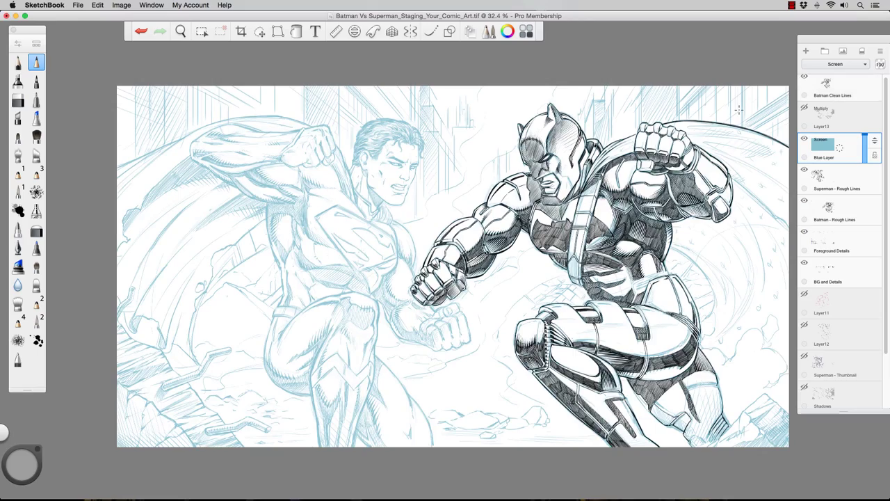
key("space")
left_click_drag(532, 211, 488, 259)
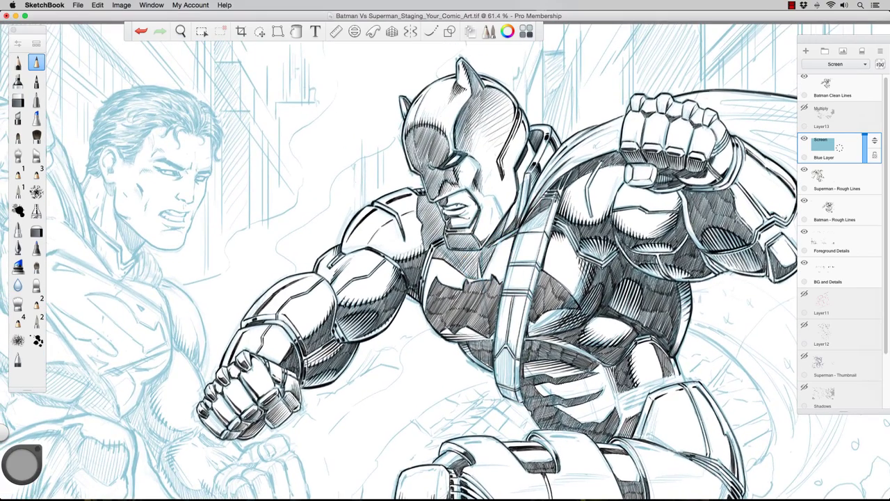
left_click(18, 62)
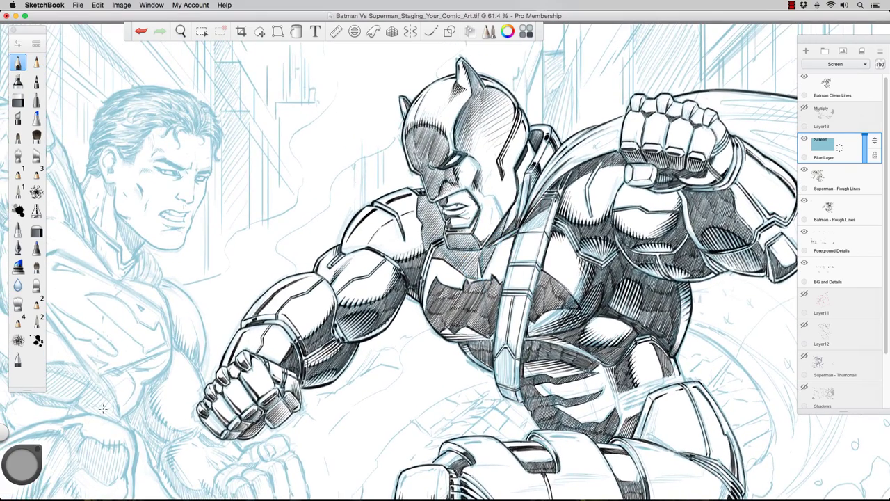
left_click(27, 458)
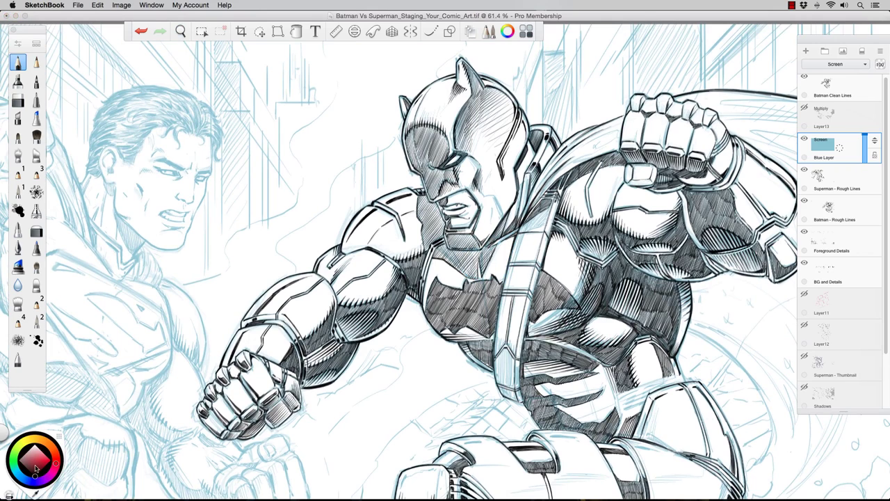
left_click(21, 61)
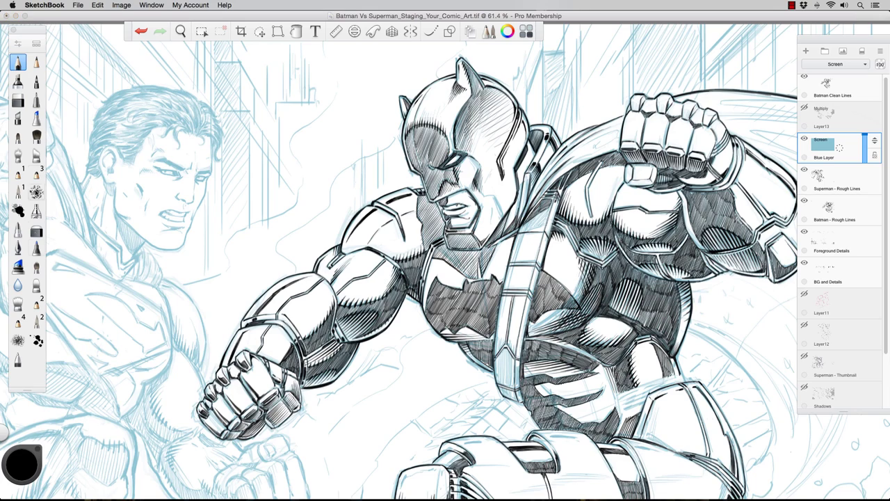
left_click(850, 84)
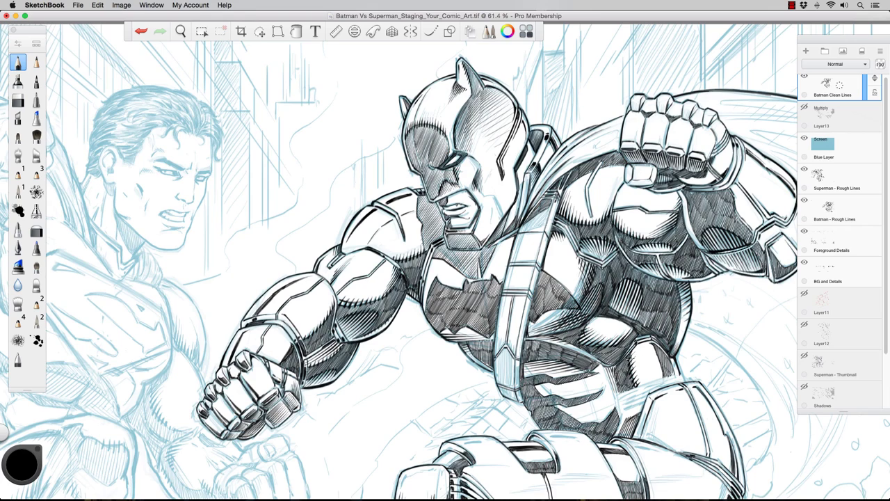
Ink the band where Batman's waist meets the raised hip with black contour and hatching strokes.
mouse_move(679, 375)
left_mouse_down()
mouse_move(632, 388)
mouse_move(619, 397)
mouse_move(659, 383)
mouse_move(623, 396)
mouse_move(648, 391)
mouse_move(622, 404)
mouse_move(625, 410)
left_mouse_up()
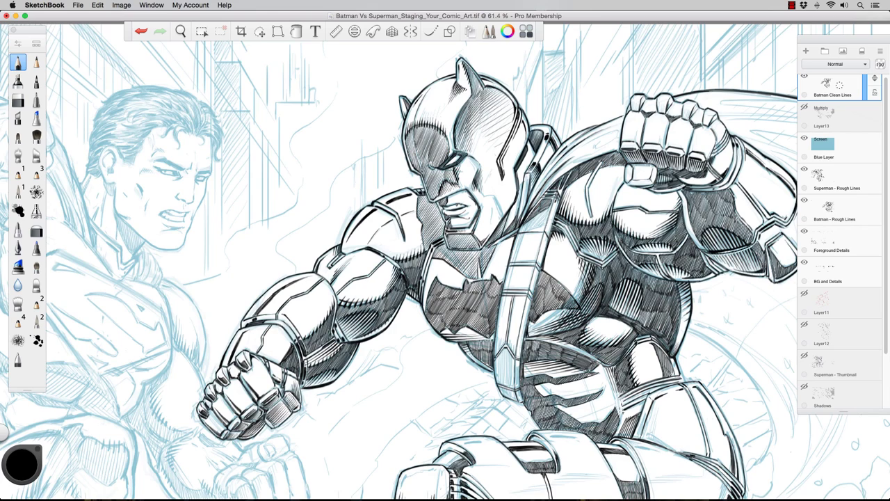
left_click_drag(639, 406, 626, 414)
key("space")
left_click_drag(465, 305, 393, 246)
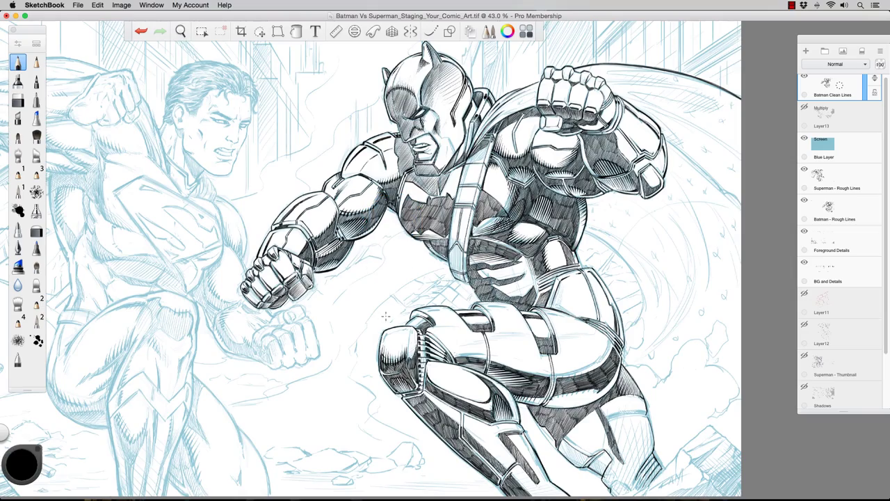
Add black hatching and a narrow dark groove to Batman's waist and hip armor above the raised thigh.
key("space")
left_click_drag(453, 255, 496, 255)
mouse_move(581, 296)
left_mouse_down()
mouse_move(590, 286)
mouse_move(583, 310)
mouse_move(581, 287)
left_mouse_up()
left_click_drag(638, 264, 637, 276)
left_click_drag(601, 312, 595, 325)
left_click_drag(607, 295, 602, 332)
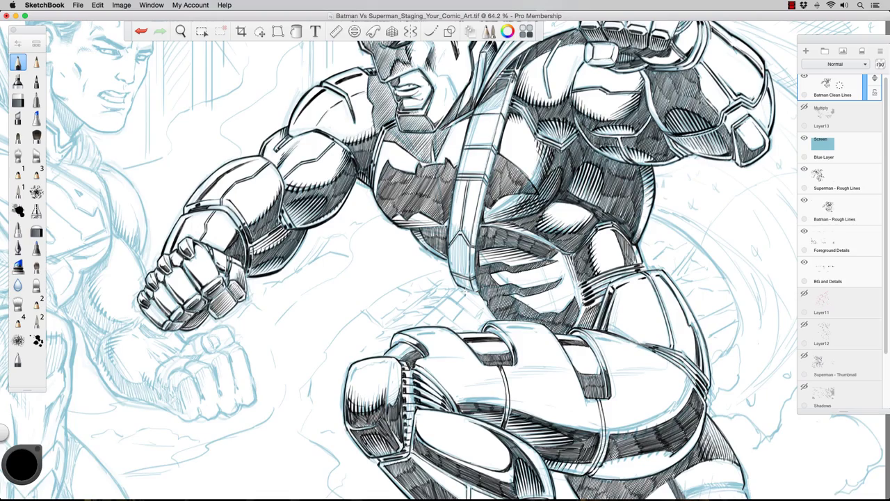
key("space")
mouse_move(451, 264)
left_mouse_down()
mouse_move(388, 261)
mouse_move(459, 242)
left_mouse_up()
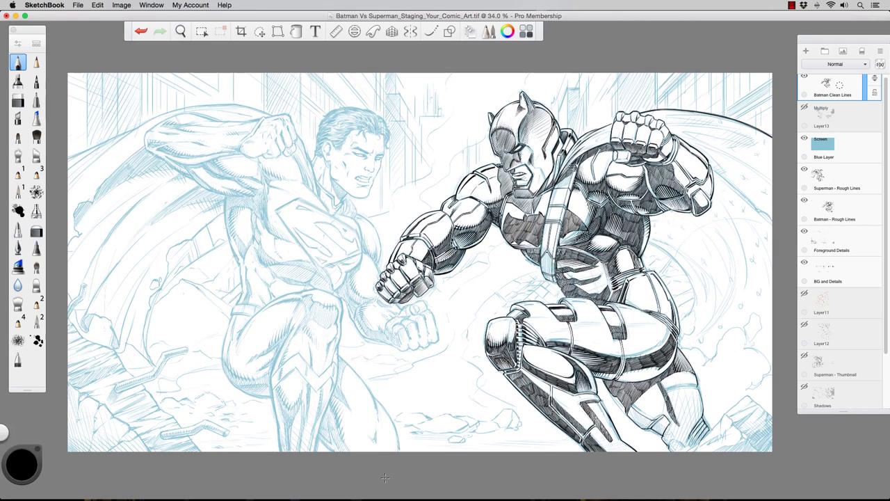